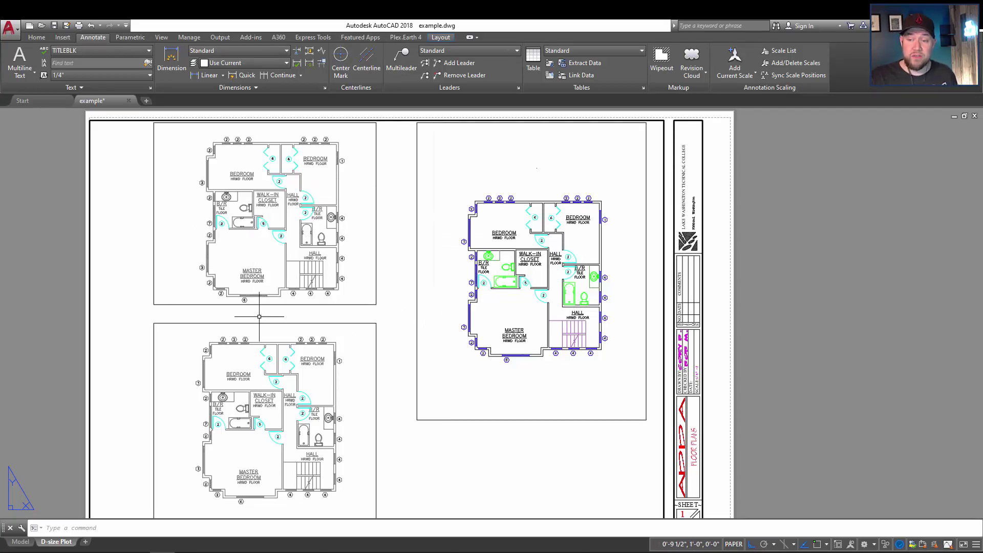
# Run MVSETUP and choose Align, then Rotate view for the top-left viewport's plan
pyautogui.moveTo(391, 307); pyautogui.dragTo(337, 308, button='middle')
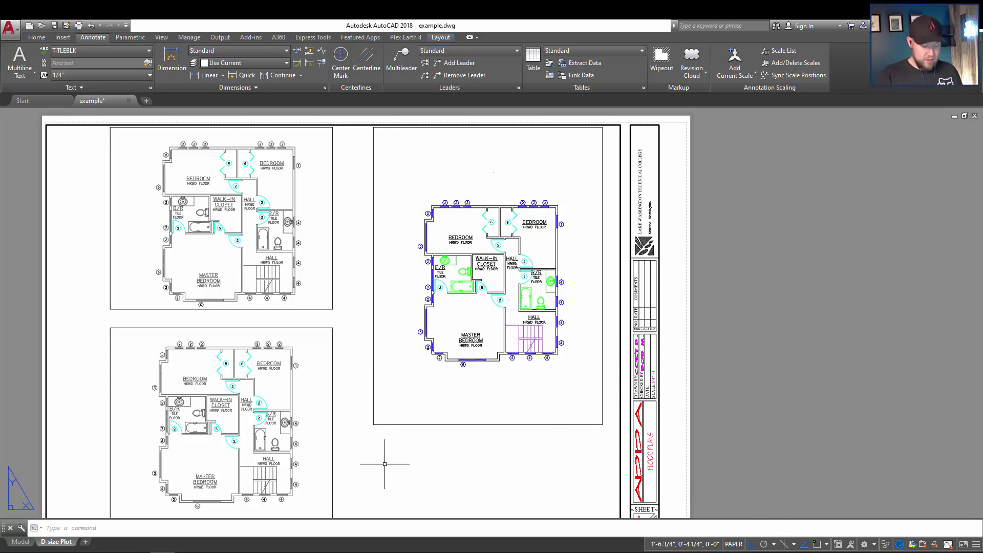
pyautogui.write('m')
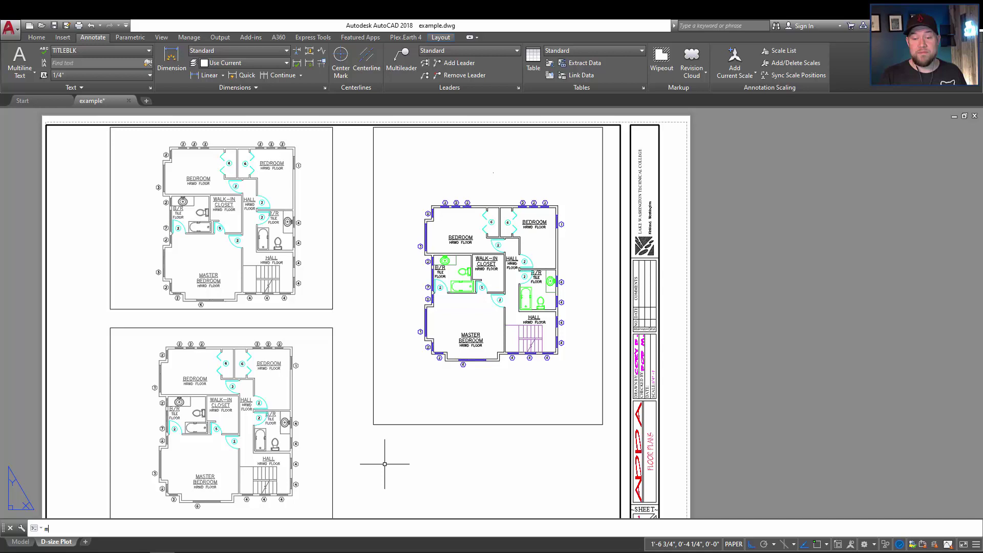
pyautogui.write('vset')
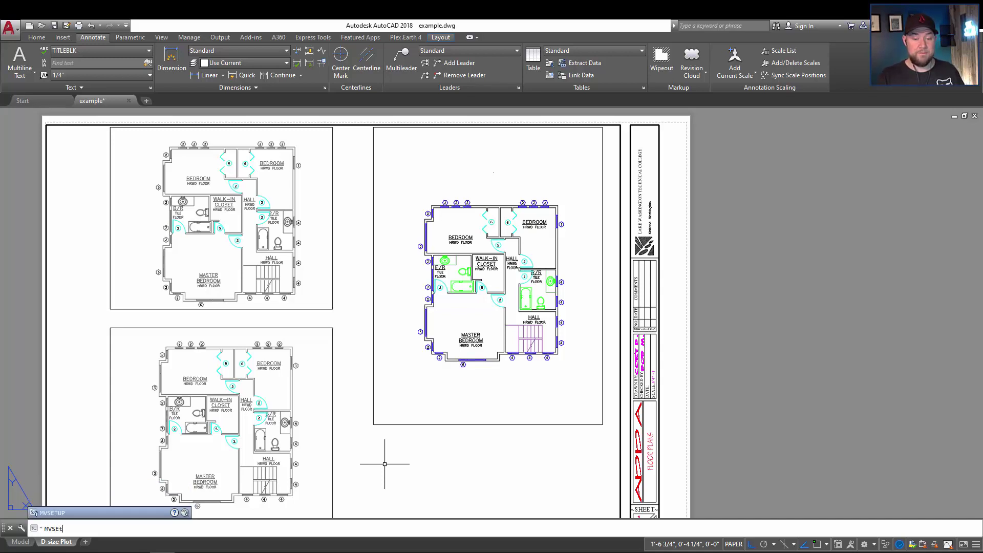
pyautogui.write('up')
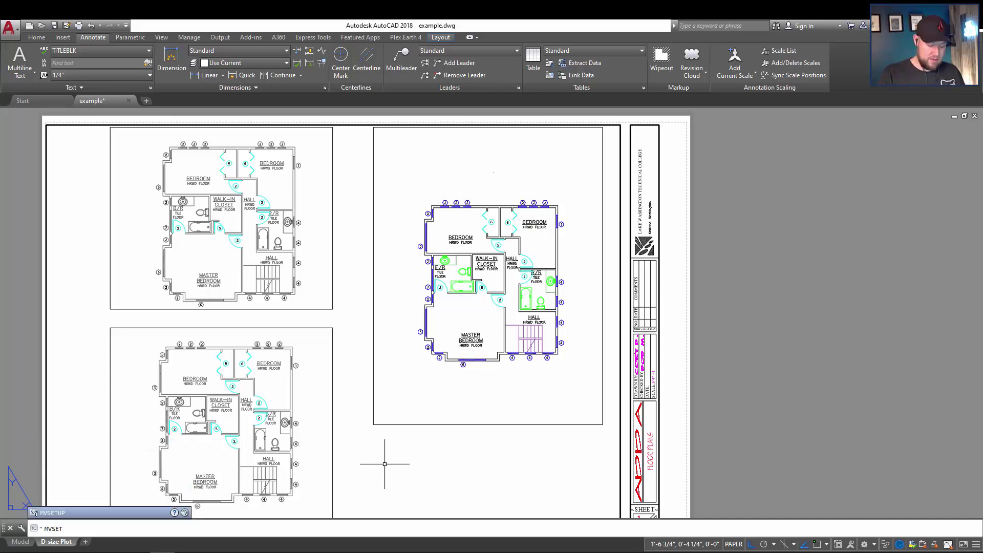
pyautogui.press('Return')
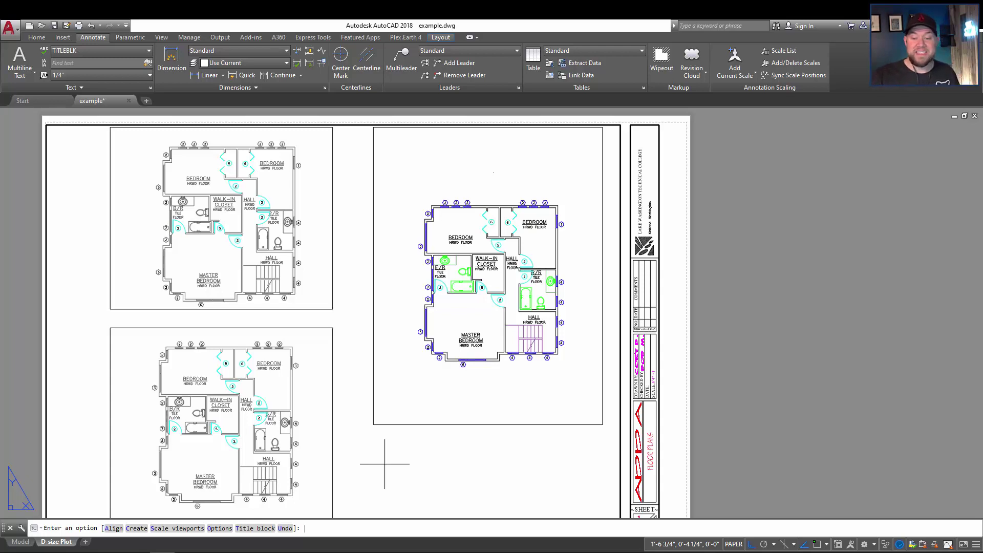
pyautogui.click(114, 528)
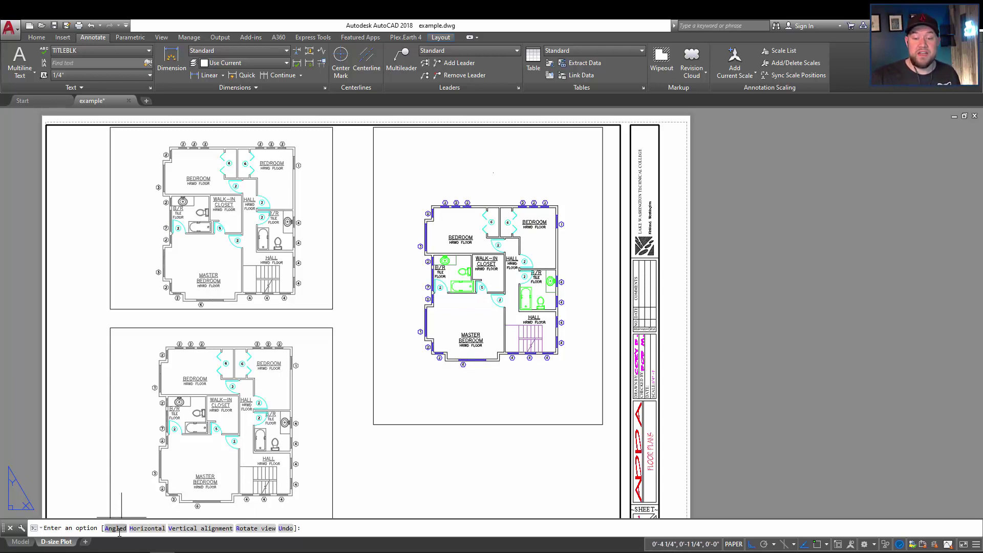
pyautogui.click(255, 528)
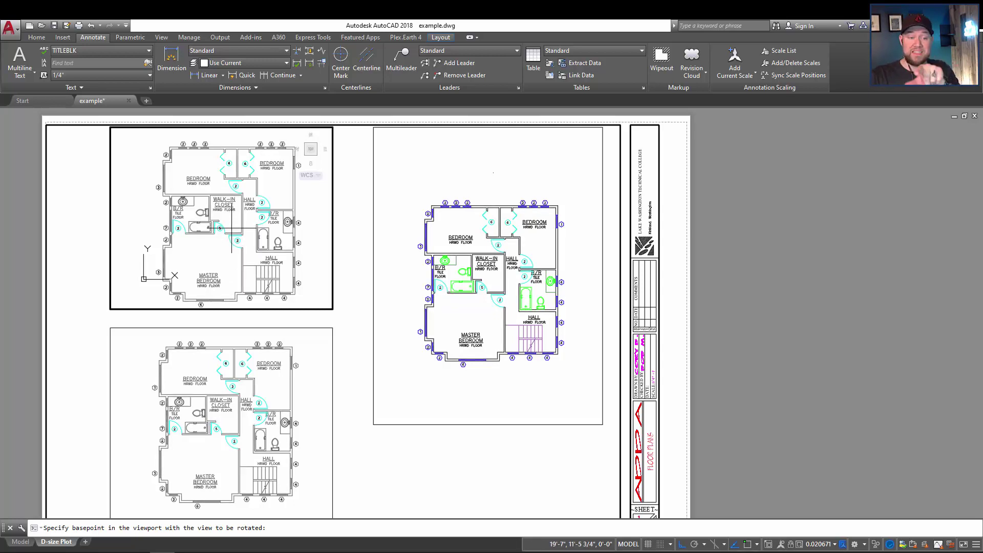
# Rotate the top-left viewport's plan 45 degrees about a base point on it, then exit MVSETUP
pyautogui.click(230, 226)
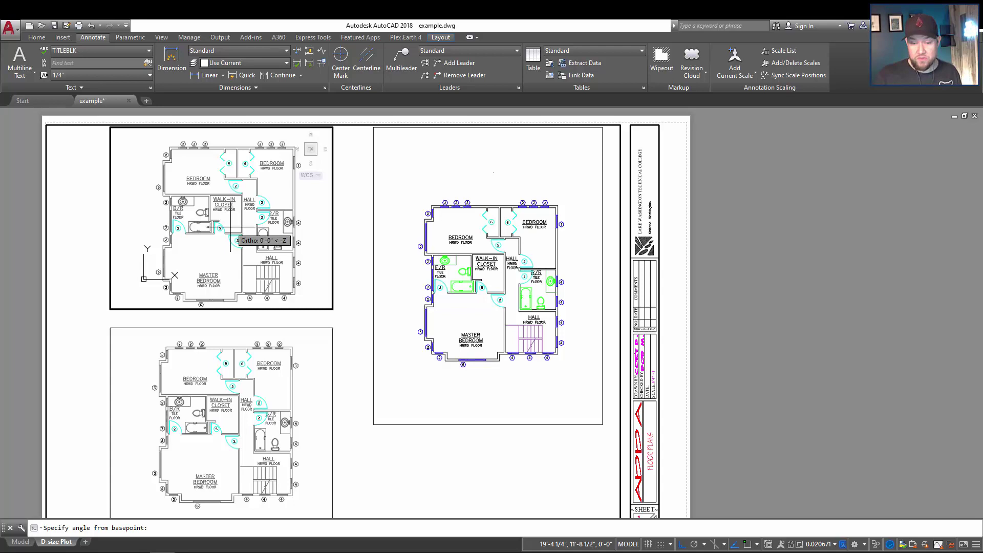
pyautogui.press('Return')
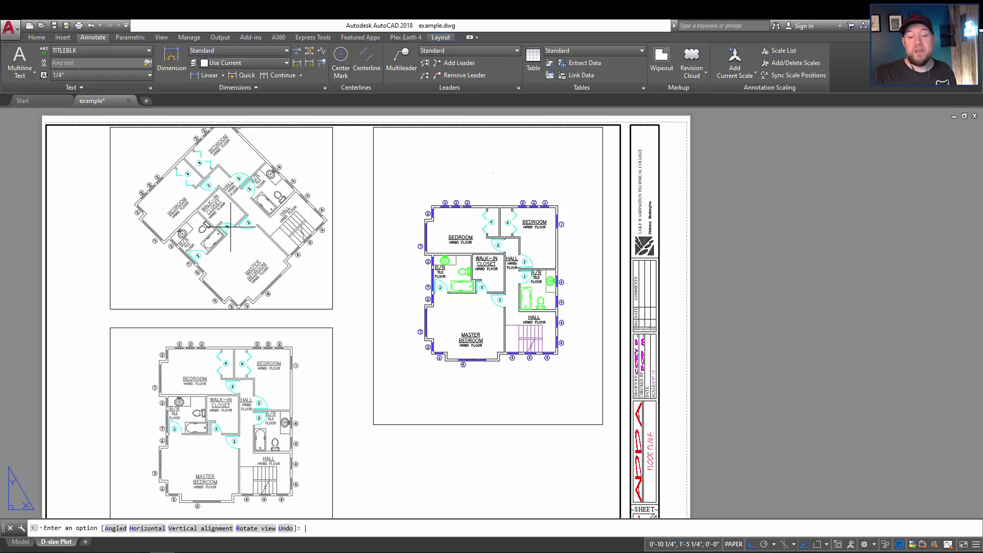
pyautogui.press('Escape')
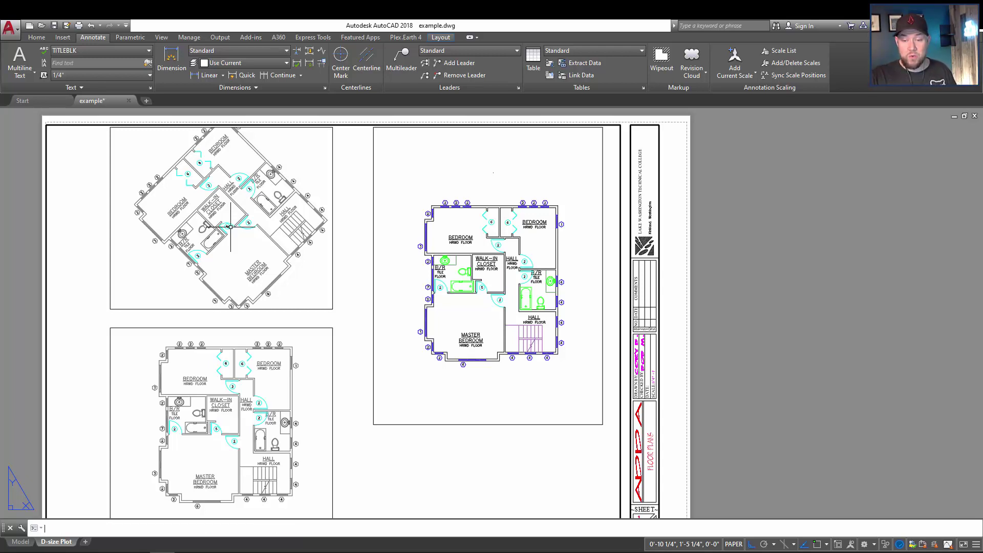
# Pan the 45-degree plan into place in the top-left viewport, regenerate all viewports with REA, and check the walls
pyautogui.doubleClick(250, 245)
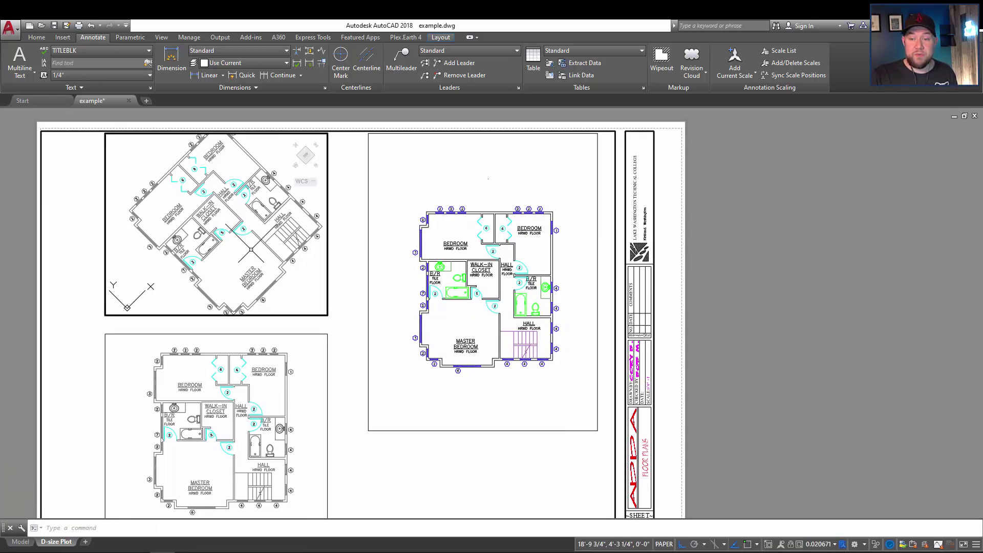
pyautogui.moveTo(251, 249)
pyautogui.mouseDown(button='middle')
pyautogui.moveTo(238, 251)
pyautogui.moveTo(272, 268)
pyautogui.moveTo(230, 230)
pyautogui.moveTo(237, 254)
pyautogui.mouseUp(button='middle')
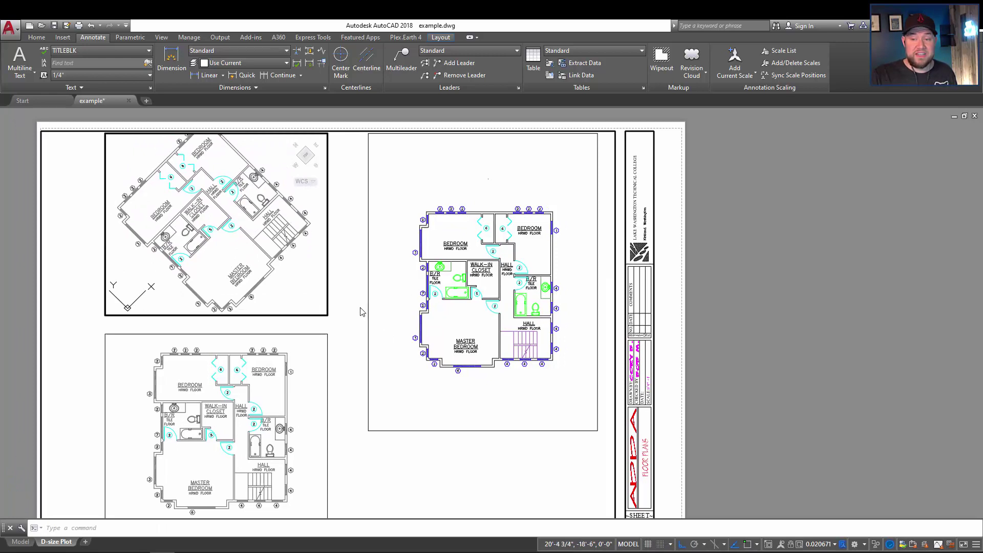
pyautogui.click(314, 361)
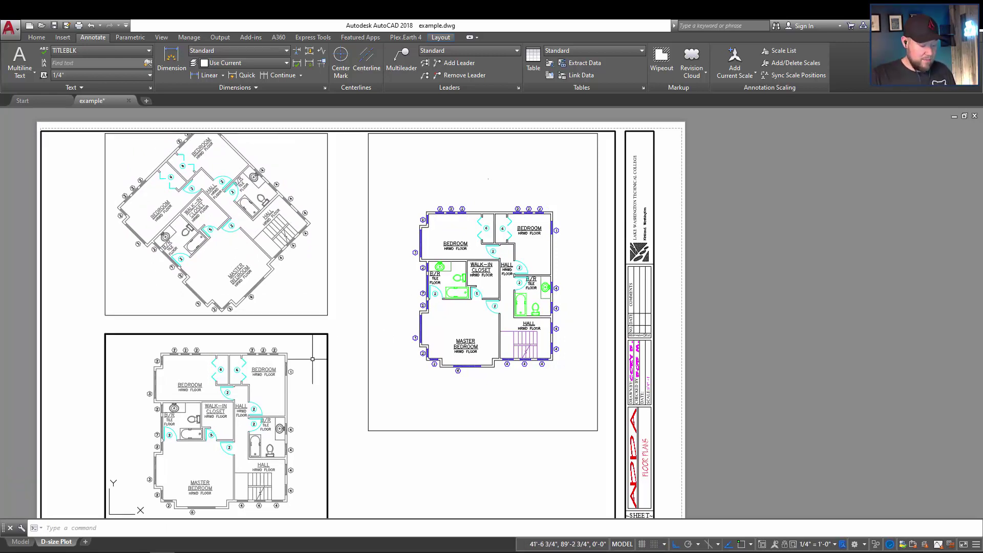
pyautogui.write('REA')
pyautogui.press('Return')
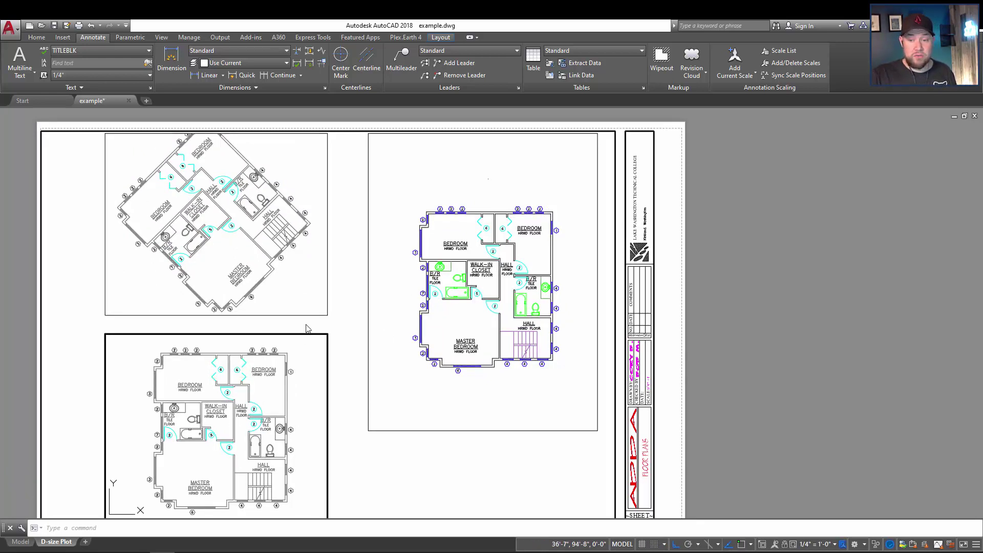
pyautogui.click(270, 267)
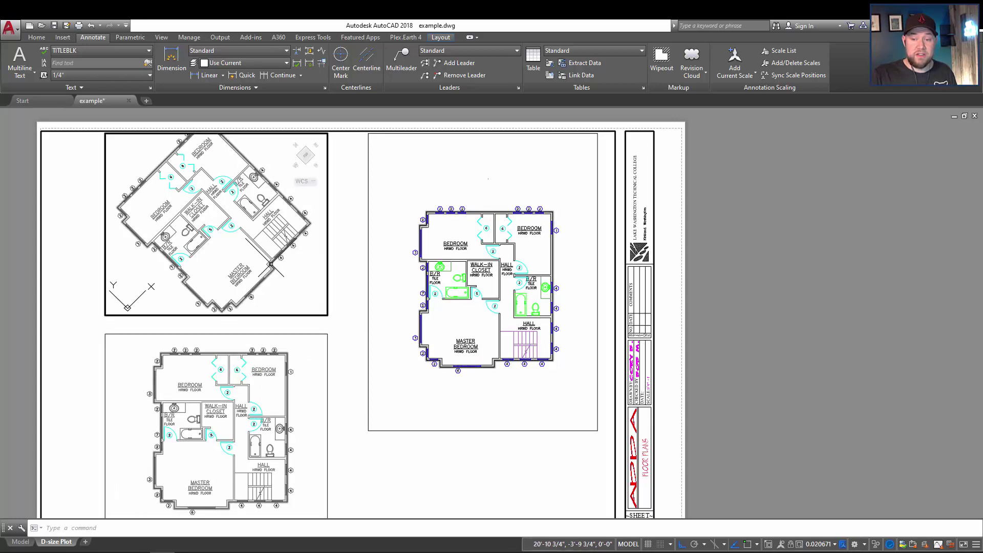
pyautogui.click(269, 260)
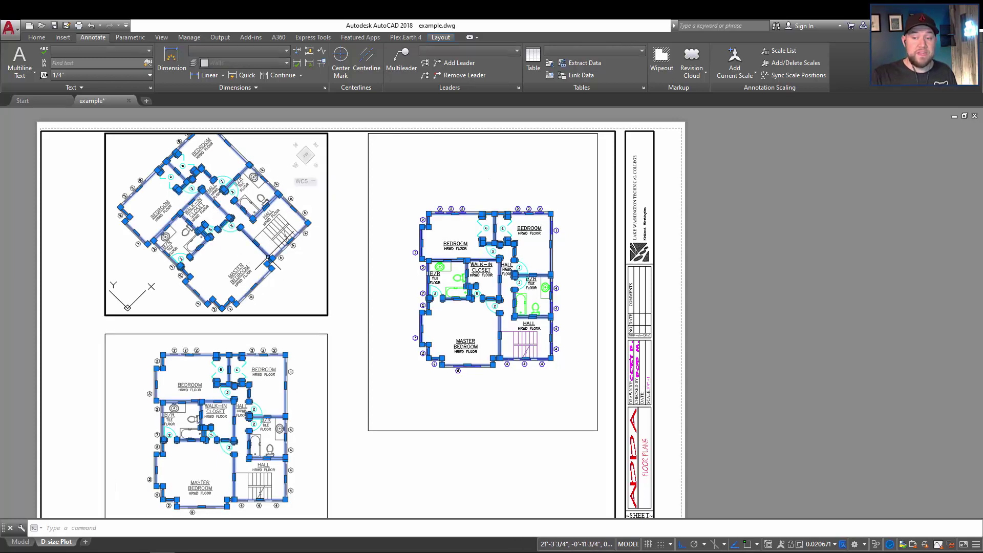
pyautogui.moveTo(271, 261)
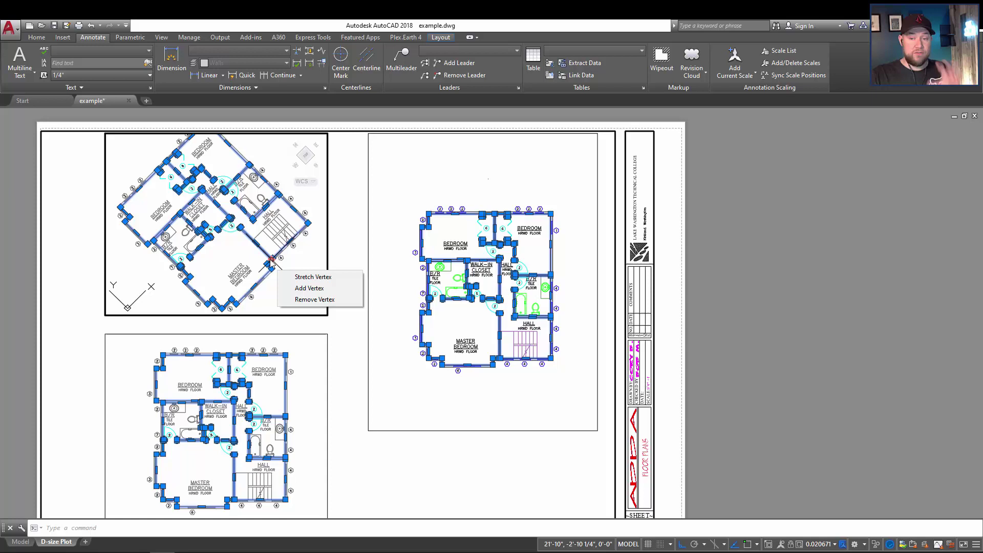
pyautogui.press('Escape')
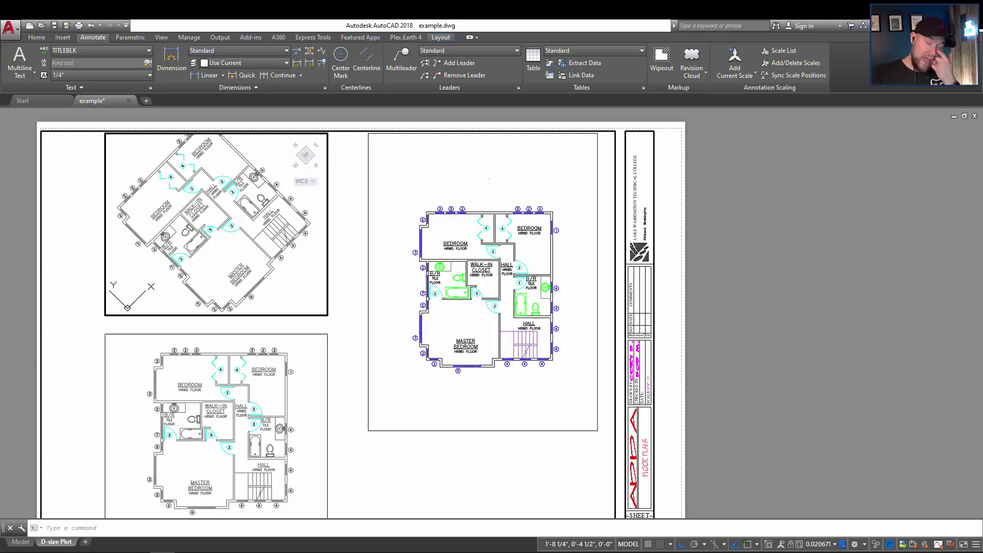
# Return to paper space and zoom and pan the D-size Plot sheet onto the lower-left viewport
pyautogui.doubleClick(360, 256)
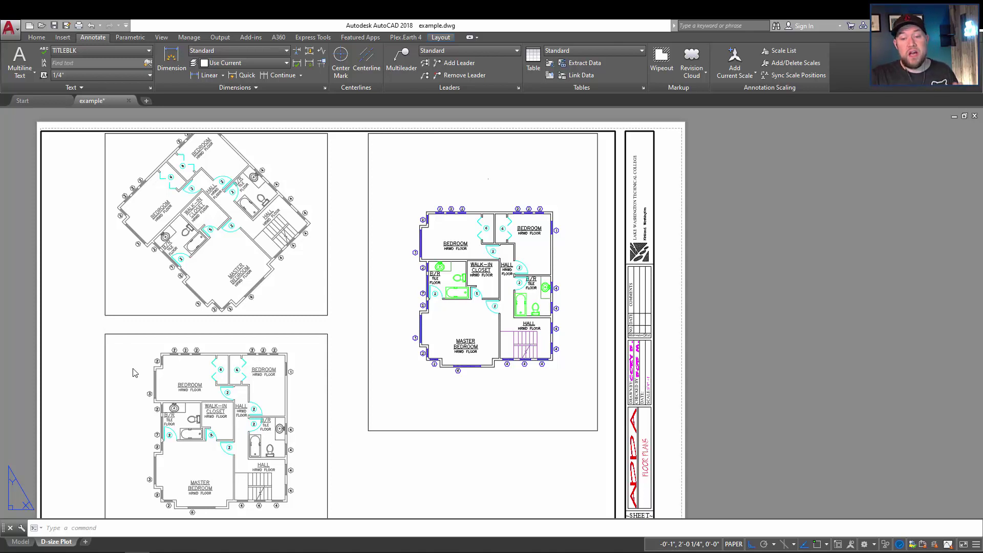
pyautogui.scroll(2, 134, 373)
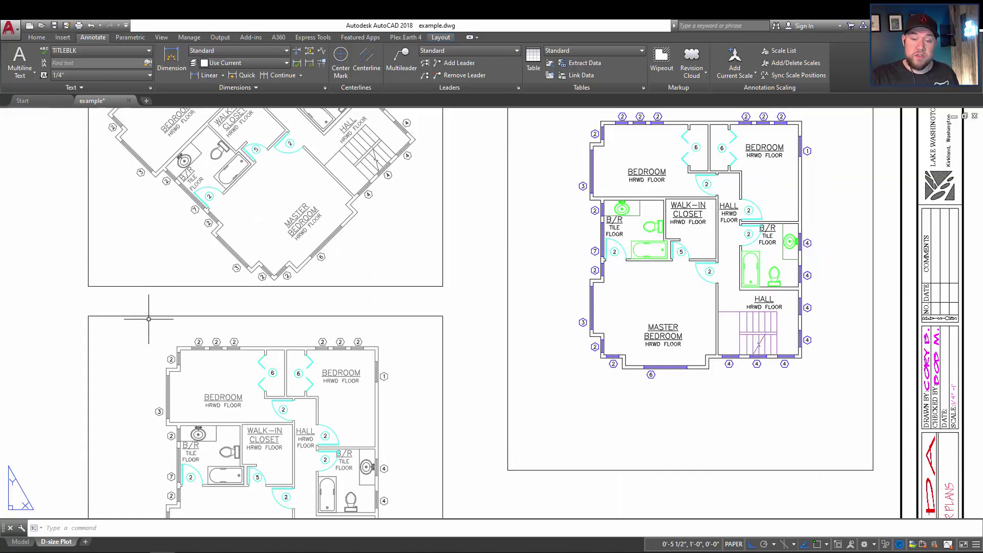
pyautogui.moveTo(145, 311); pyautogui.dragTo(171, 135, button='middle')
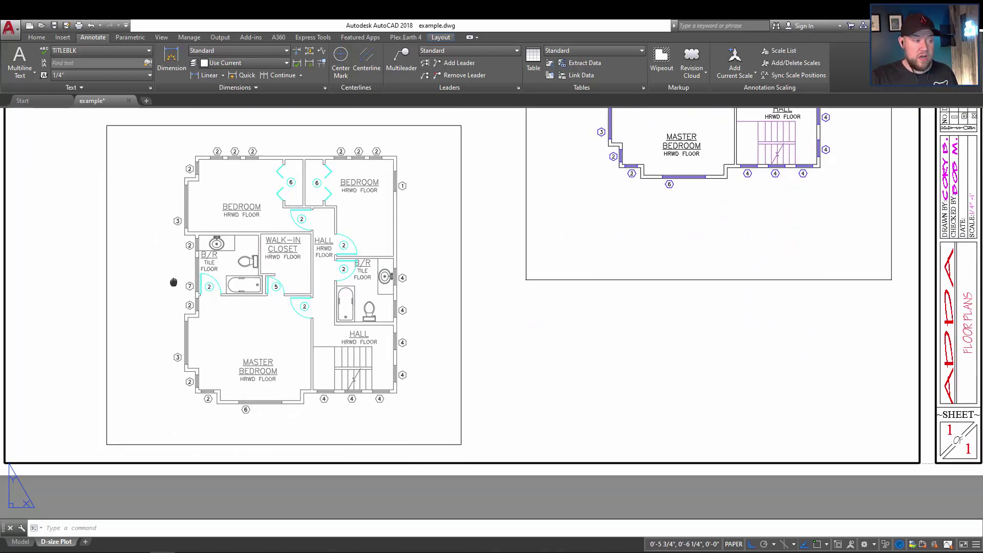
pyautogui.moveTo(175, 281); pyautogui.dragTo(184, 258, button='middle')
pyautogui.moveTo(270, 201); pyautogui.dragTo(261, 240, button='middle')
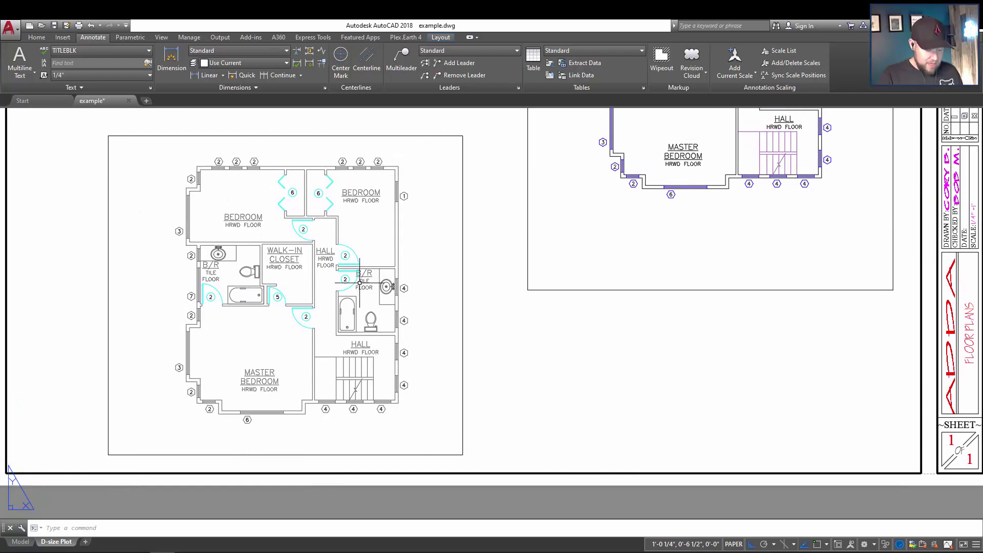
# Change the VPROTATEASSOC system variable so viewport views rotate with their frames
pyautogui.write('VPr')
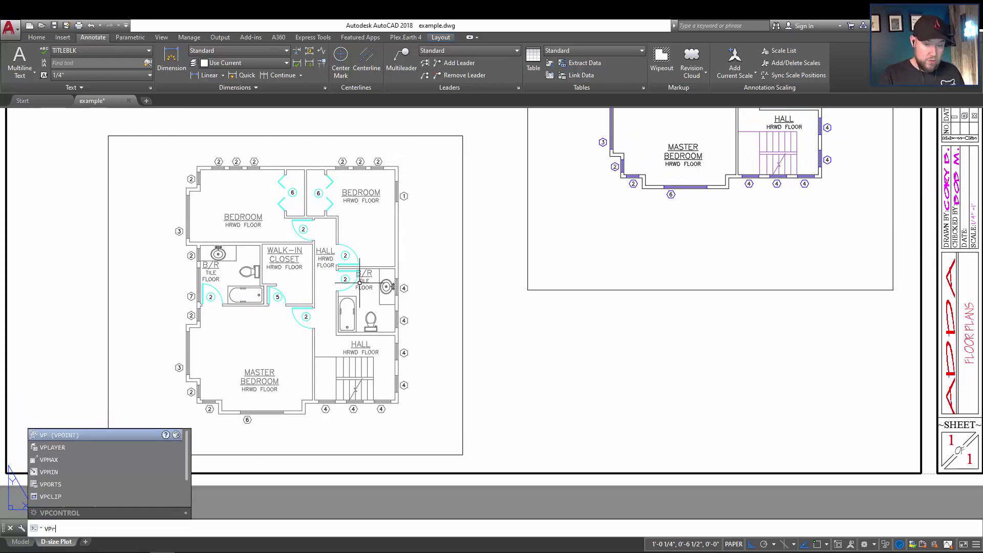
pyautogui.write('ot')
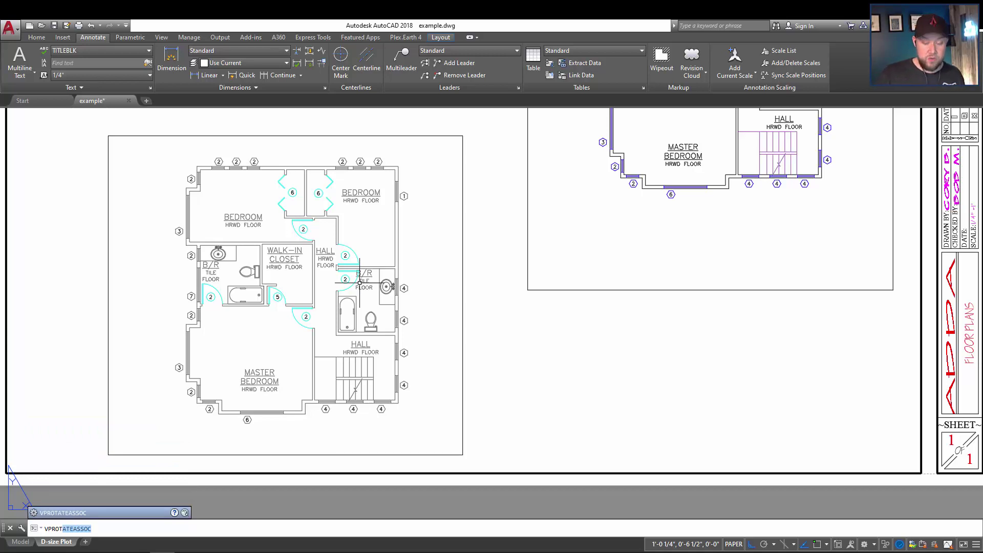
pyautogui.press('Return')
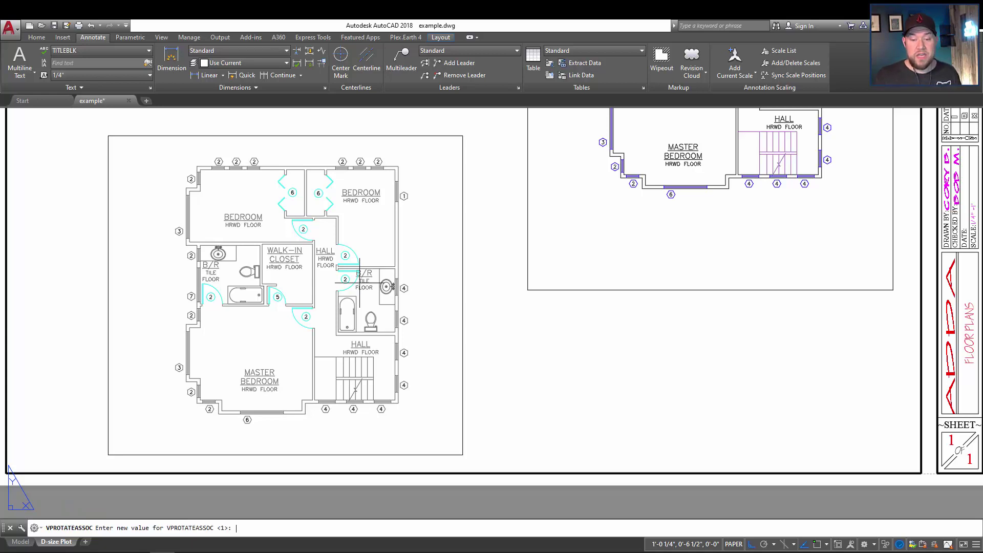
pyautogui.write('0')
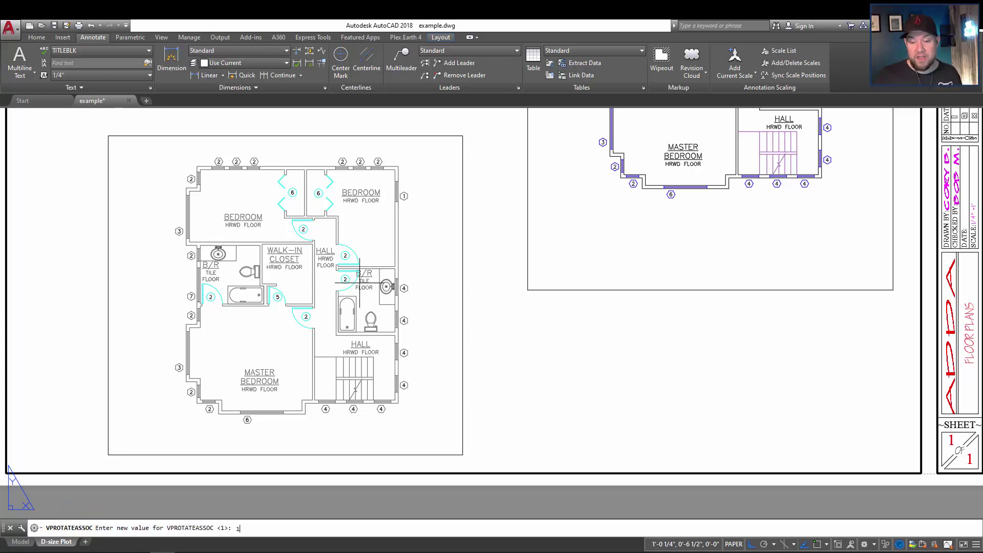
pyautogui.press('Return')
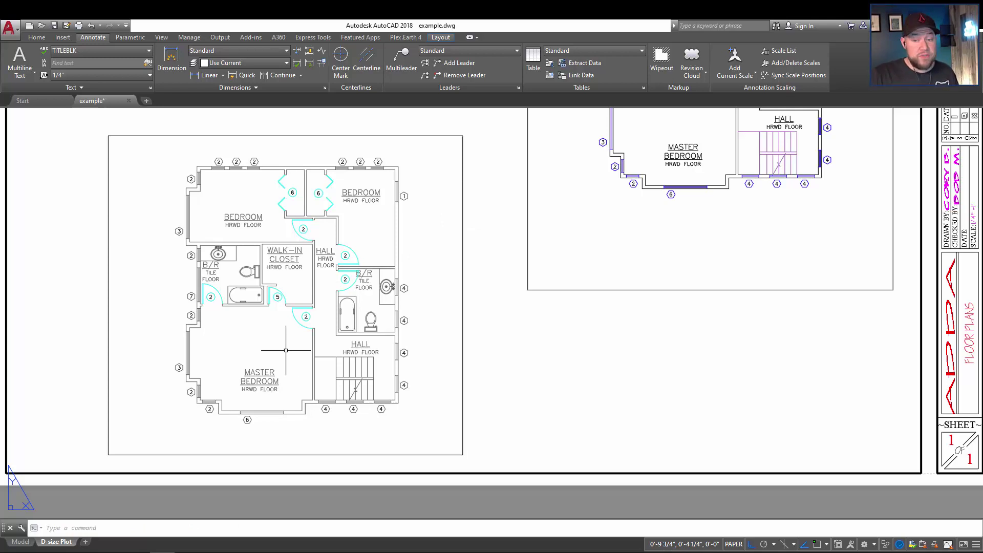
# Rotate the lower-left viewport to a free angle about a pivot, with ortho turned off
pyautogui.click(468, 345)
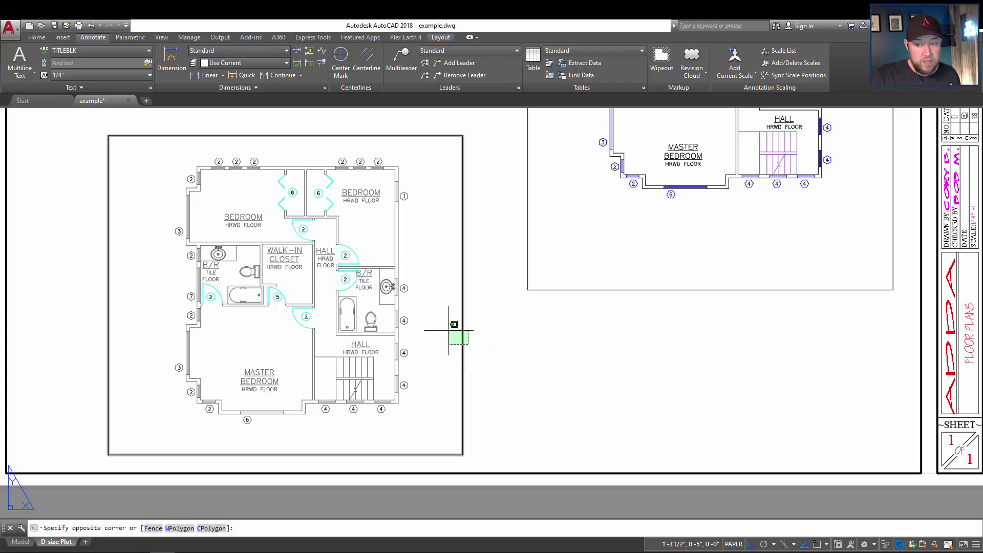
pyautogui.click(455, 326)
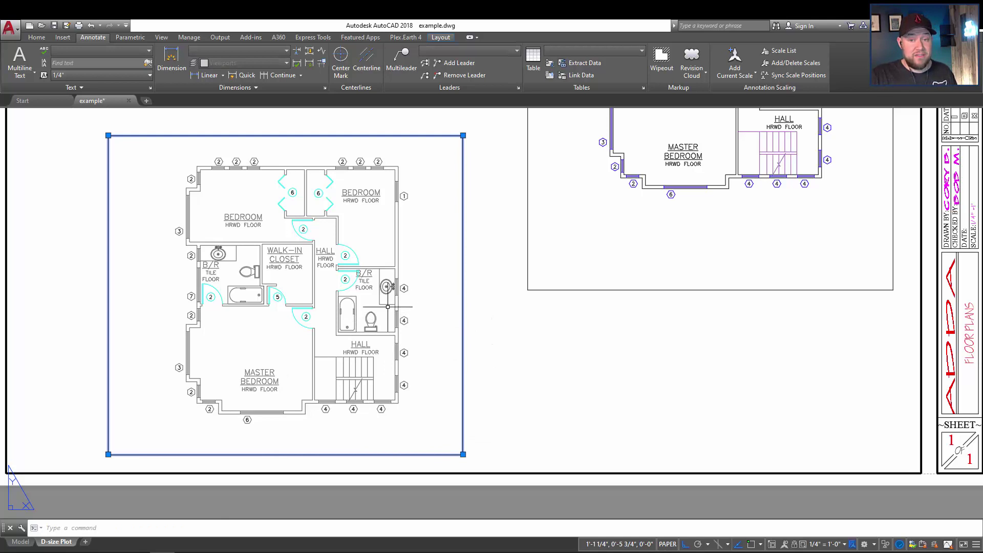
pyautogui.rightClick(302, 293)
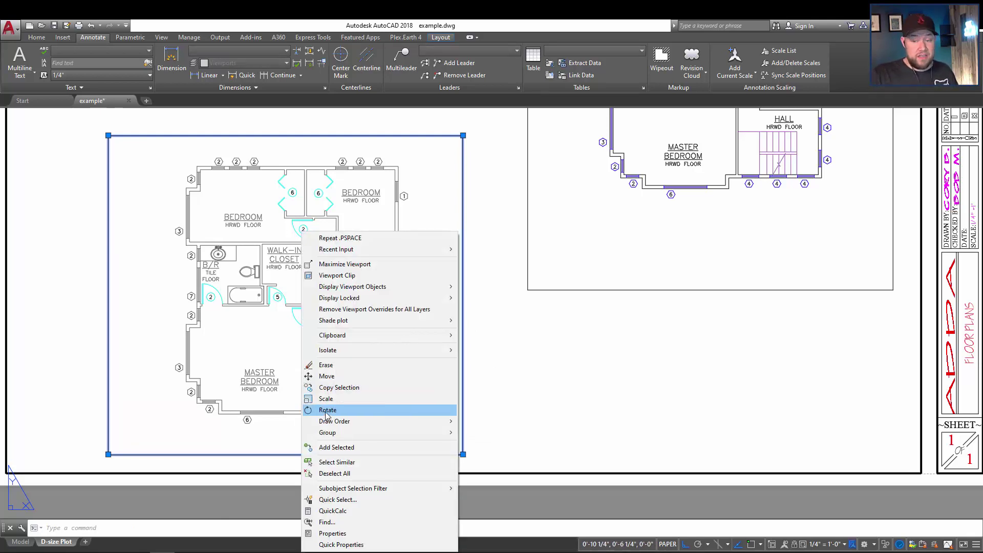
pyautogui.click(254, 345)
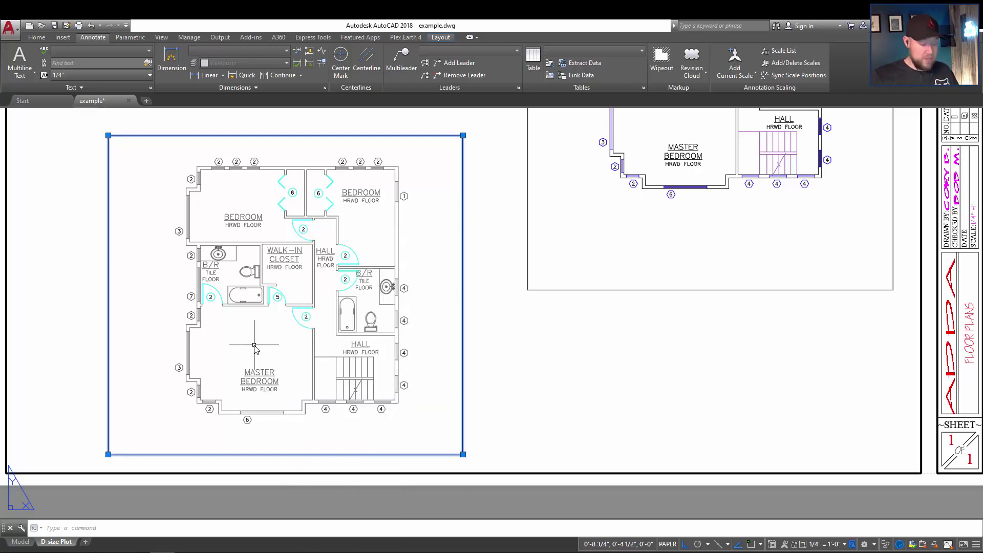
pyautogui.write('RO')
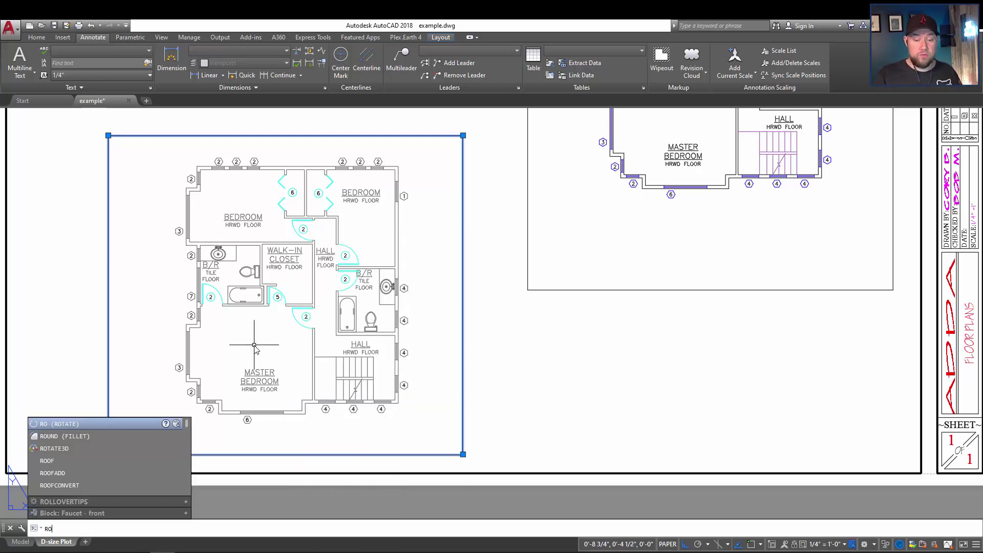
pyautogui.press('Return')
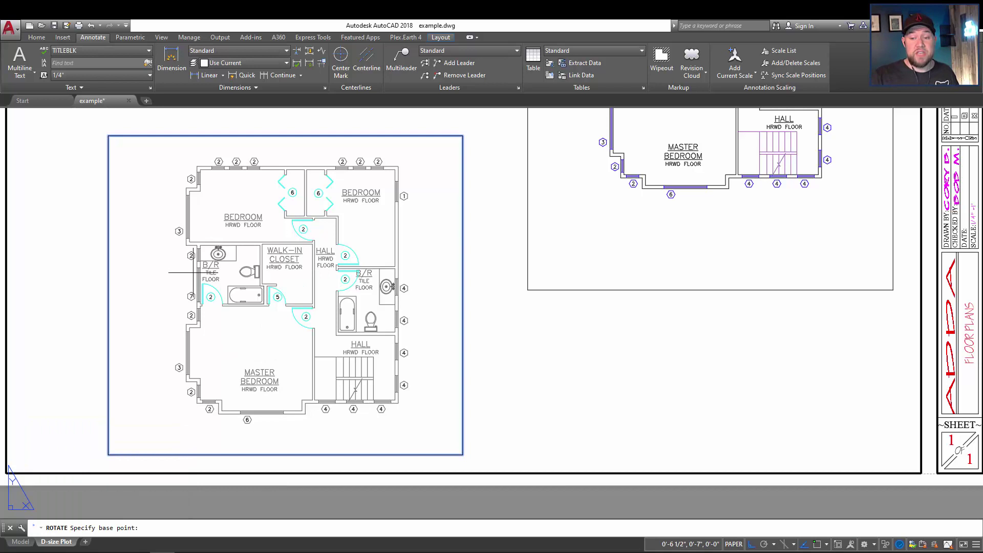
pyautogui.scroll(-4, 277, 308)
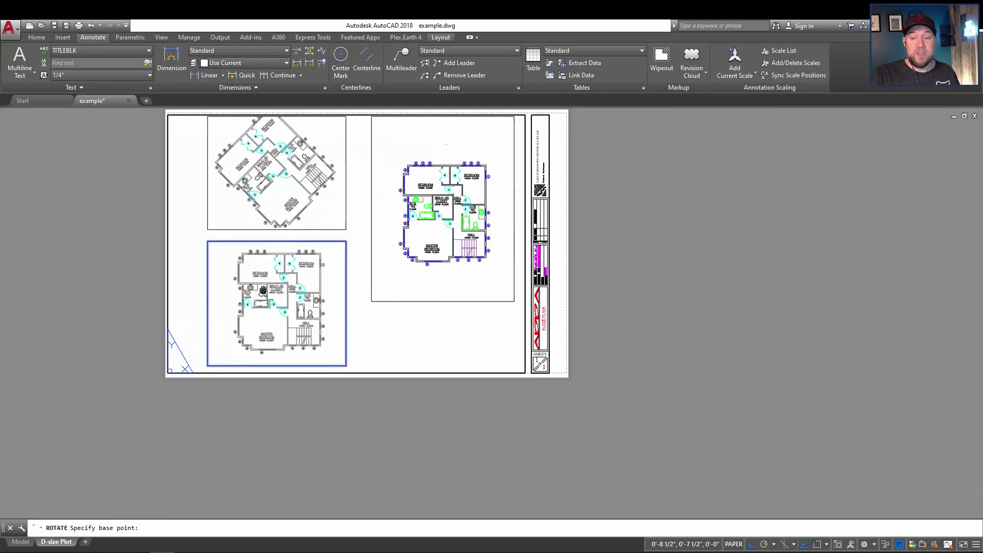
pyautogui.scroll(3, 240, 281)
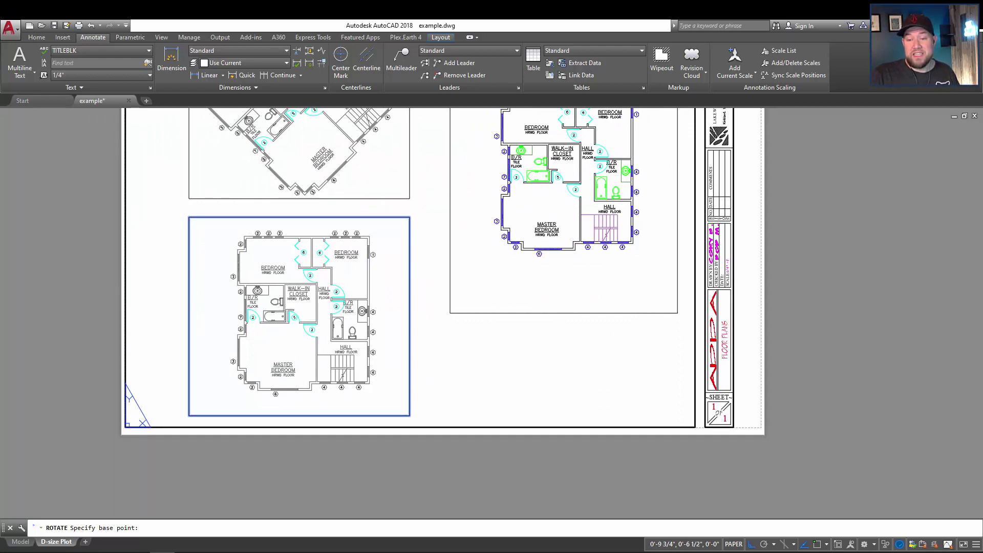
pyautogui.click(303, 309)
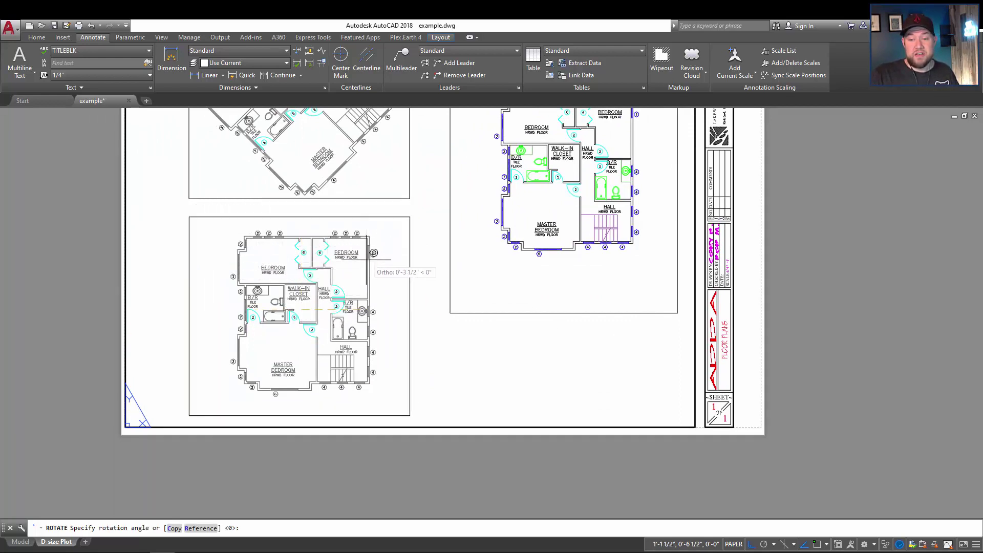
pyautogui.press('F8')
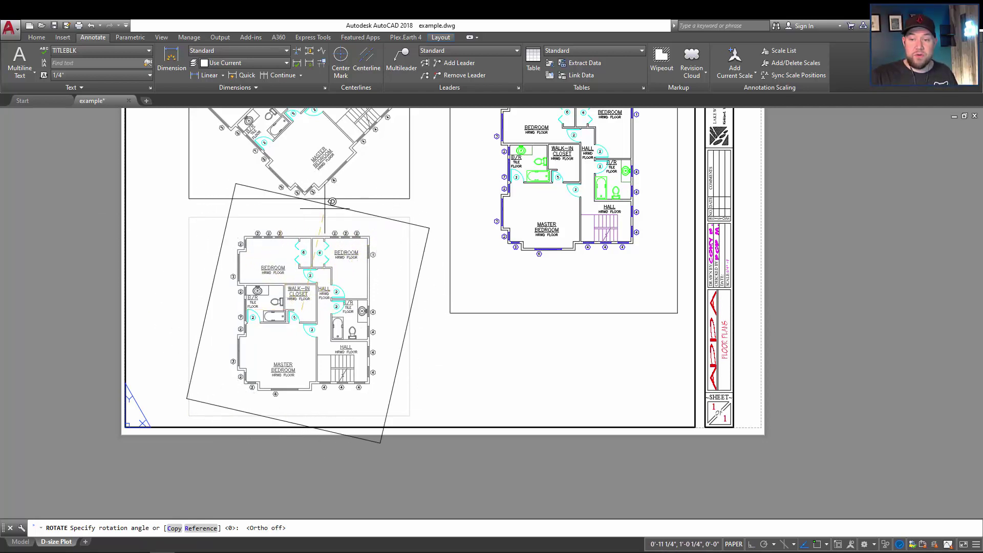
pyautogui.click(380, 216)
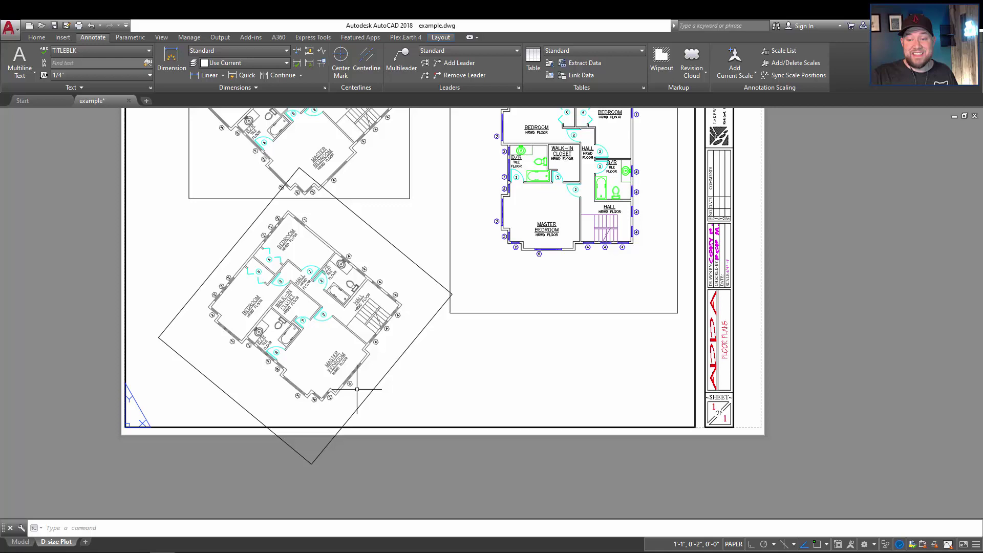
# Pull the rotated viewport's four corners inward so it fits on the sheet
pyautogui.click(341, 446)
pyautogui.click(310, 460)
pyautogui.click(312, 464)
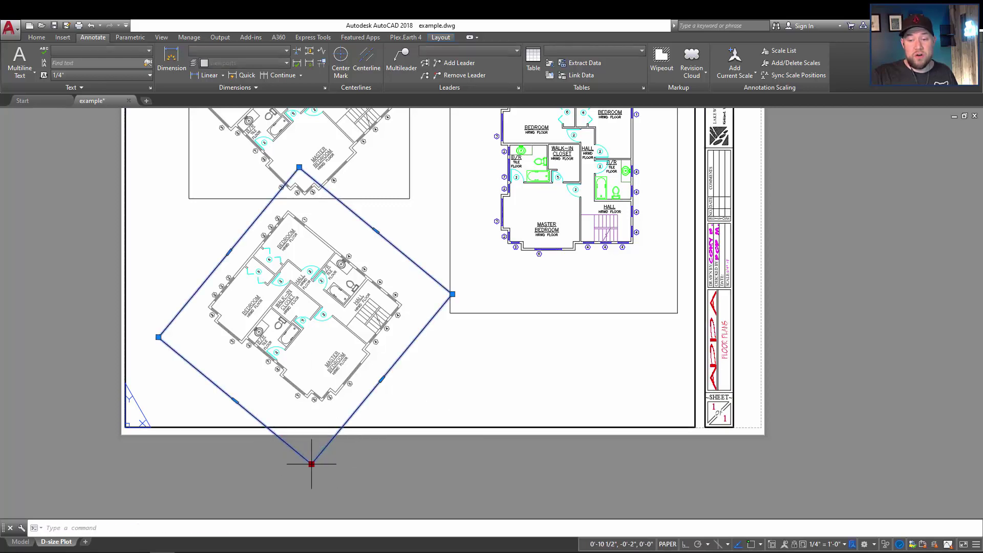
pyautogui.click(314, 423)
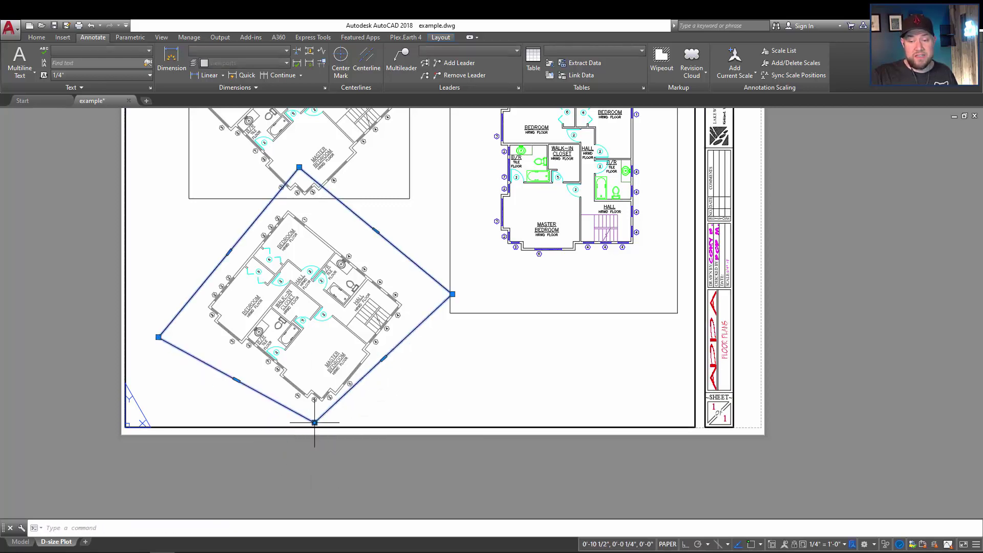
pyautogui.click(158, 337)
pyautogui.click(187, 311)
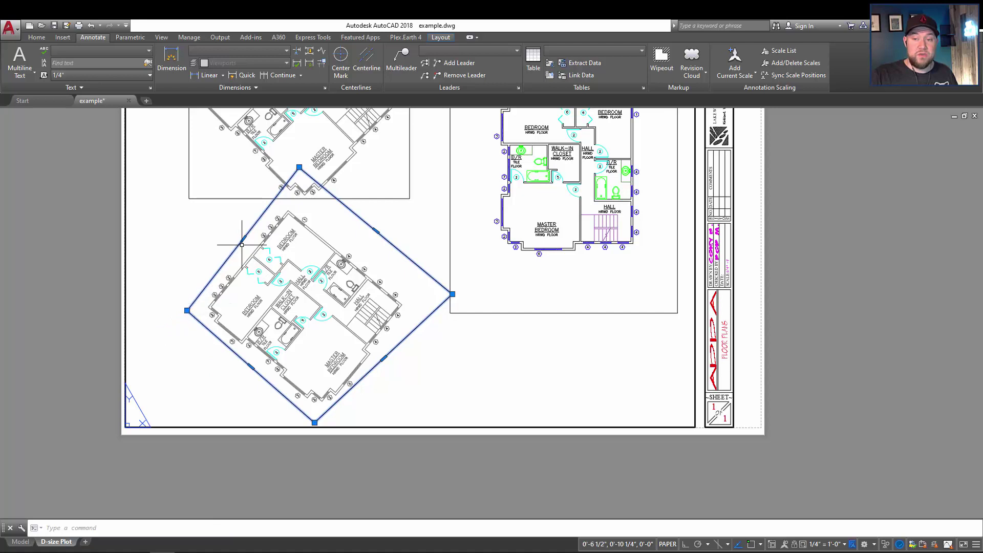
pyautogui.click(300, 167)
pyautogui.click(284, 202)
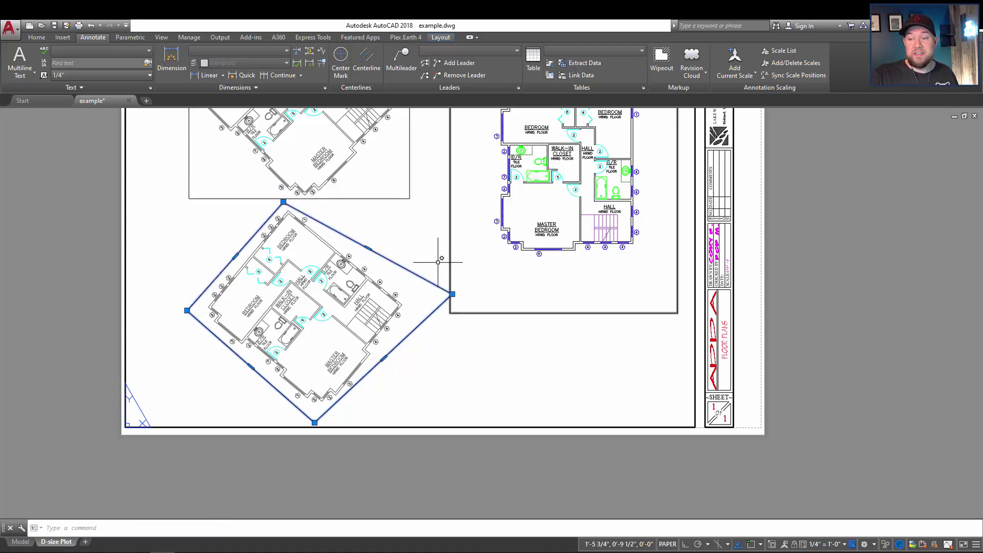
pyautogui.click(453, 295)
pyautogui.click(422, 302)
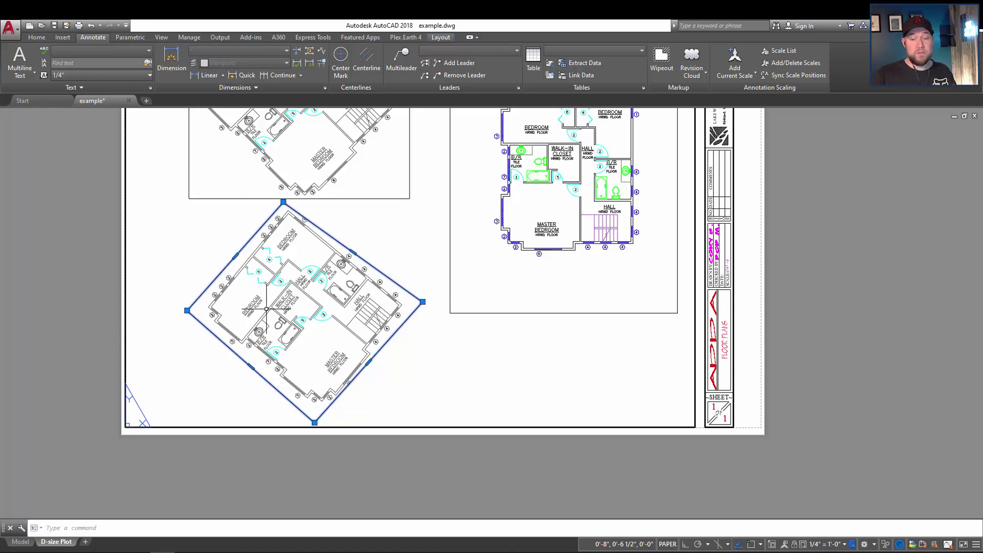
pyautogui.moveTo(366, 188); pyautogui.dragTo(280, 252, button='middle')
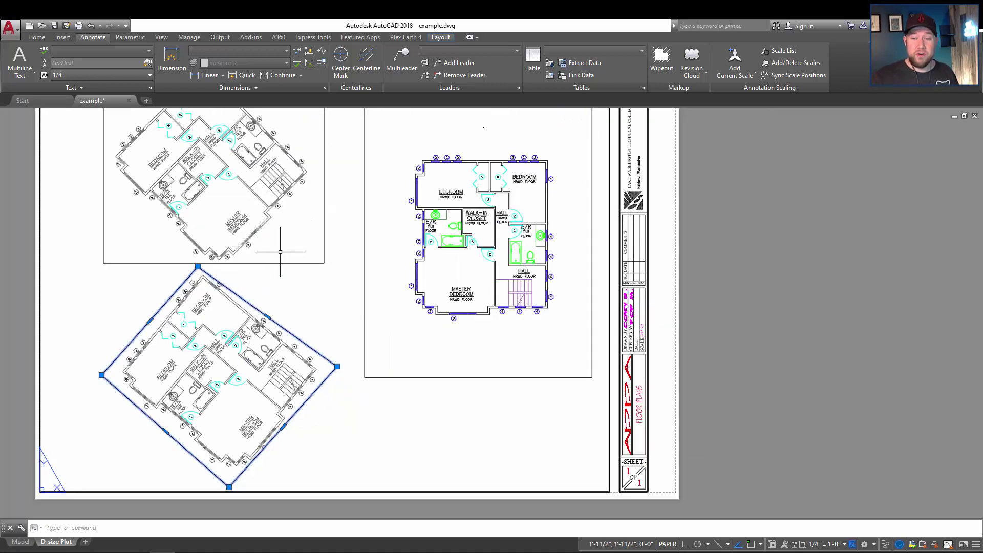
pyautogui.moveTo(308, 297); pyautogui.dragTo(347, 259, button='middle')
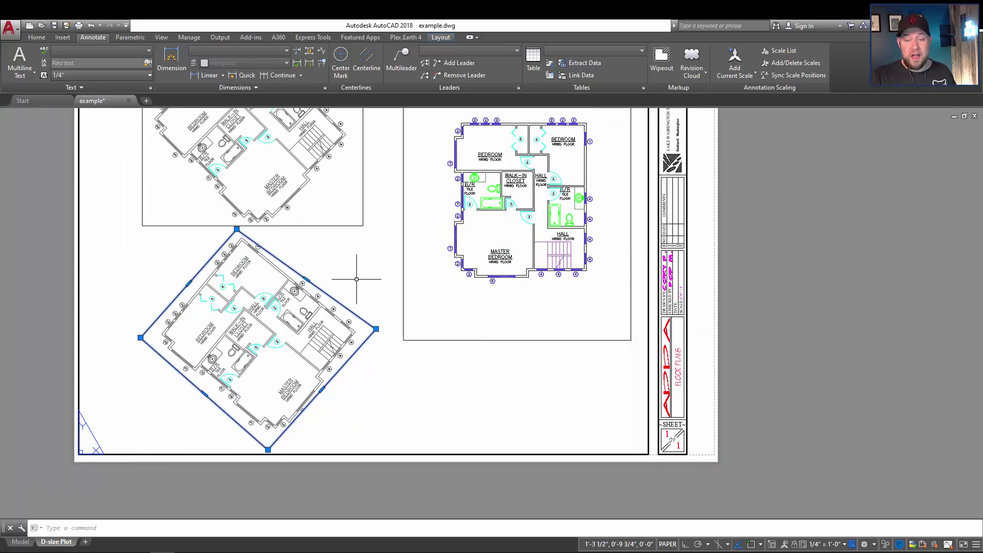
# Move the rotated viewport up and to the left with MOVE
pyautogui.write('m')
pyautogui.press('Return')
pyautogui.click(310, 304)
pyautogui.click(259, 298)
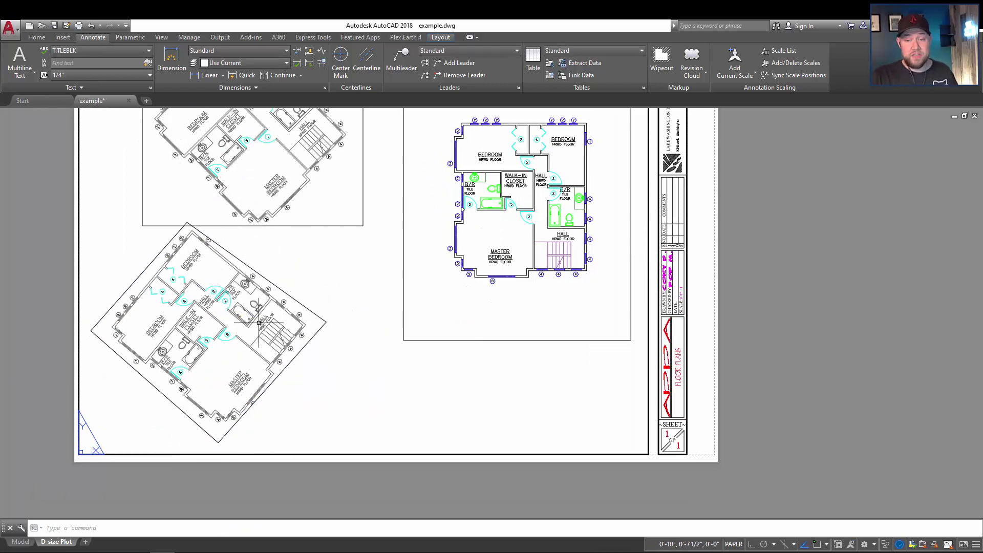
pyautogui.moveTo(286, 294); pyautogui.dragTo(183, 379, button='middle')
pyautogui.moveTo(348, 331); pyautogui.dragTo(397, 331, button='middle')
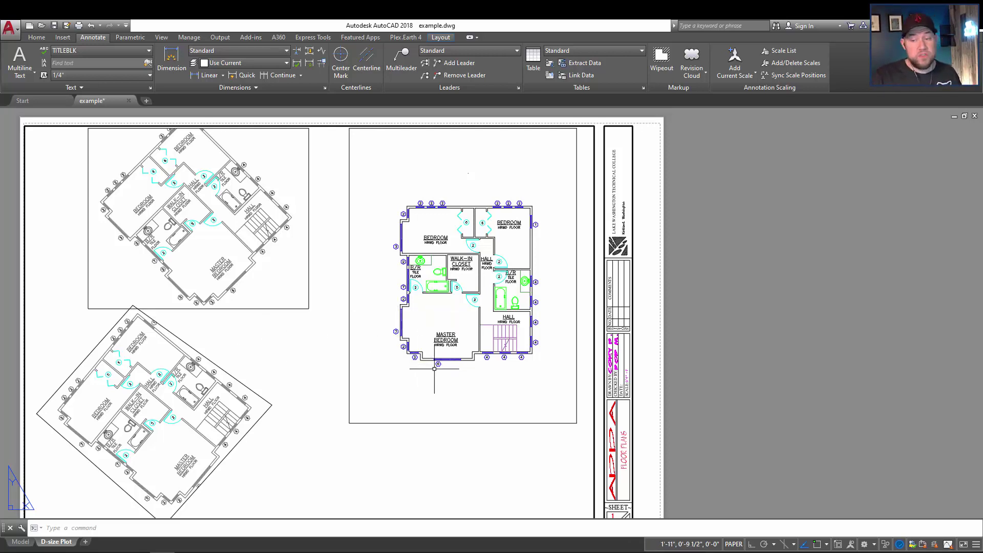
# Activate the right viewport and start DVIEW, accepting the default preview block
pyautogui.doubleClick(433, 401)
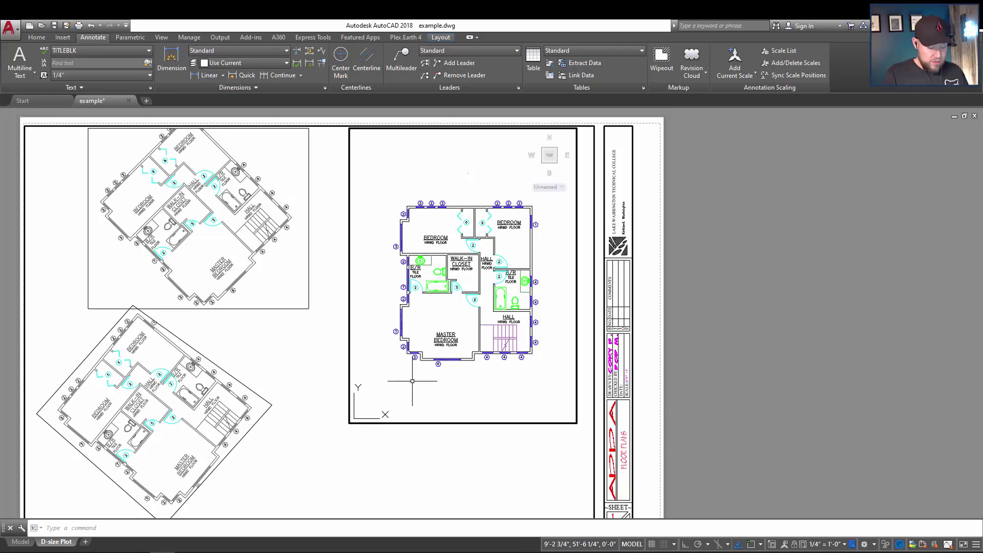
pyautogui.write('dview')
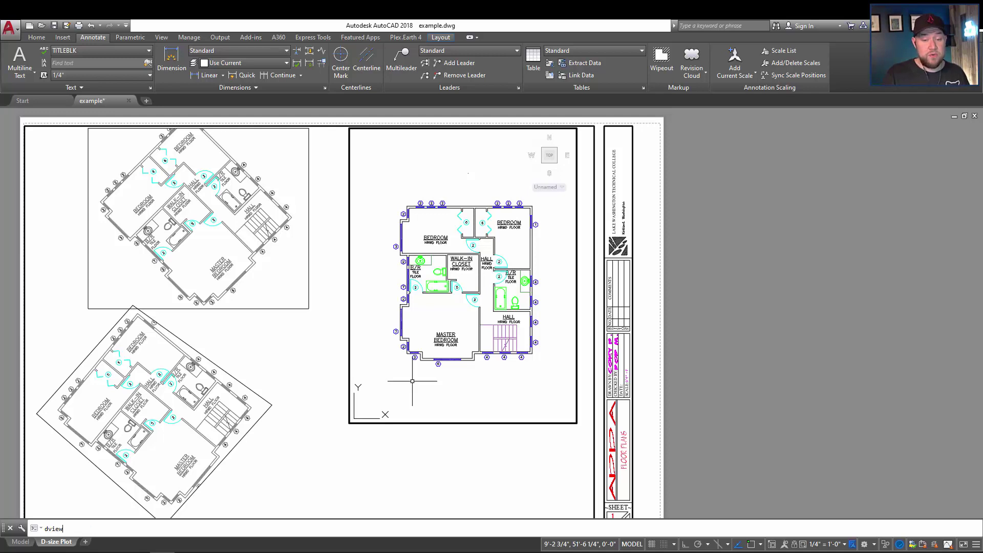
pyautogui.press('Return')
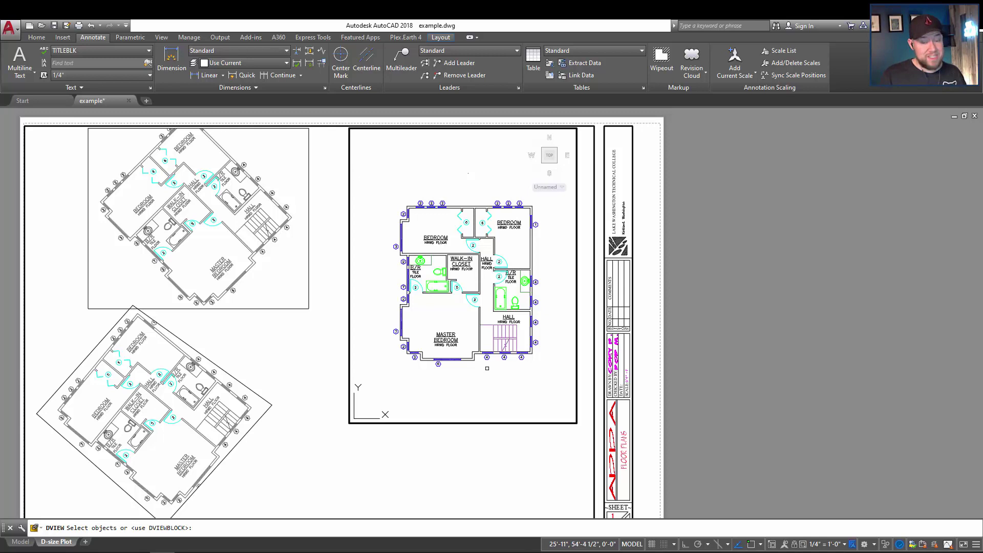
pyautogui.press('Return')
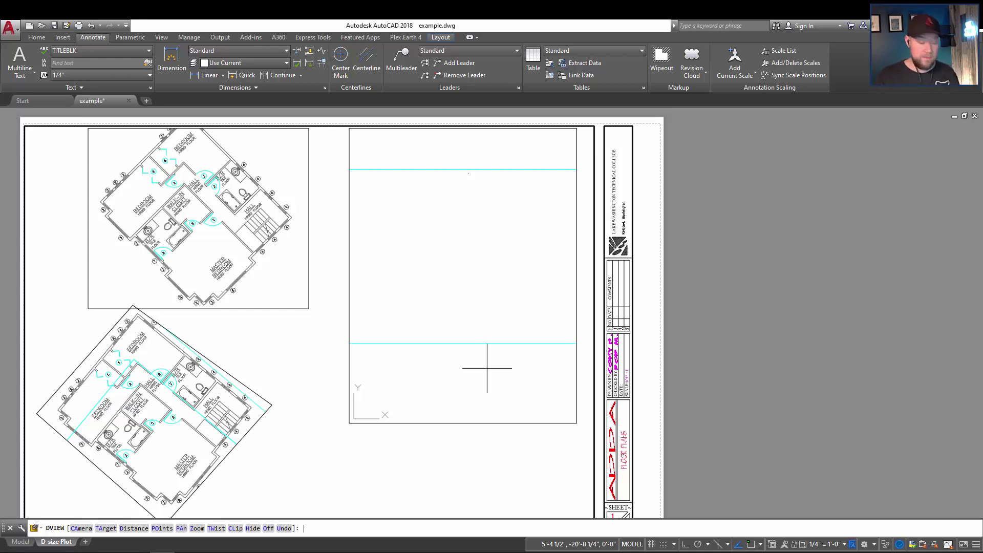
# Apply a 33-degree DVIEW twist to the right viewport's plan, then end DVIEW
pyautogui.write('tw')
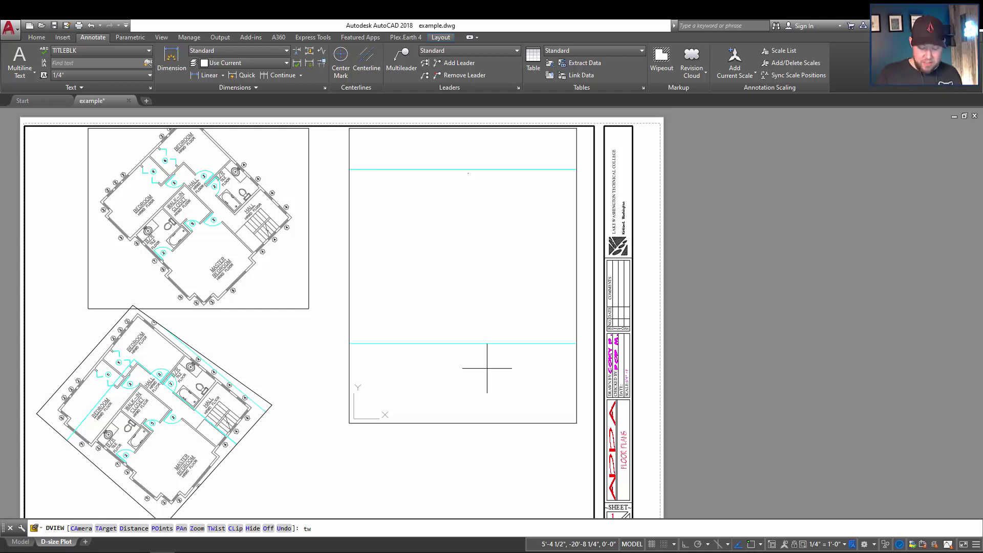
pyautogui.press('Return')
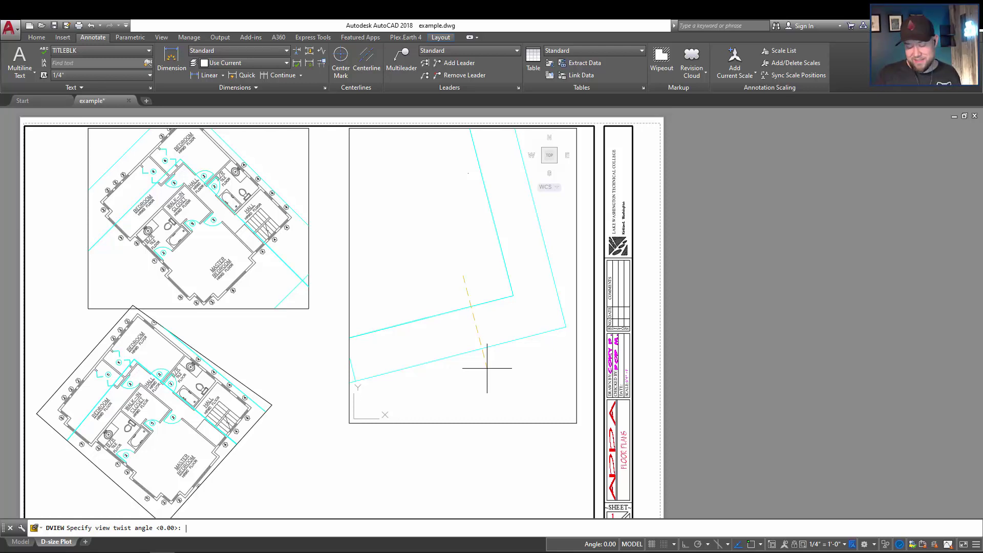
pyautogui.write('33')
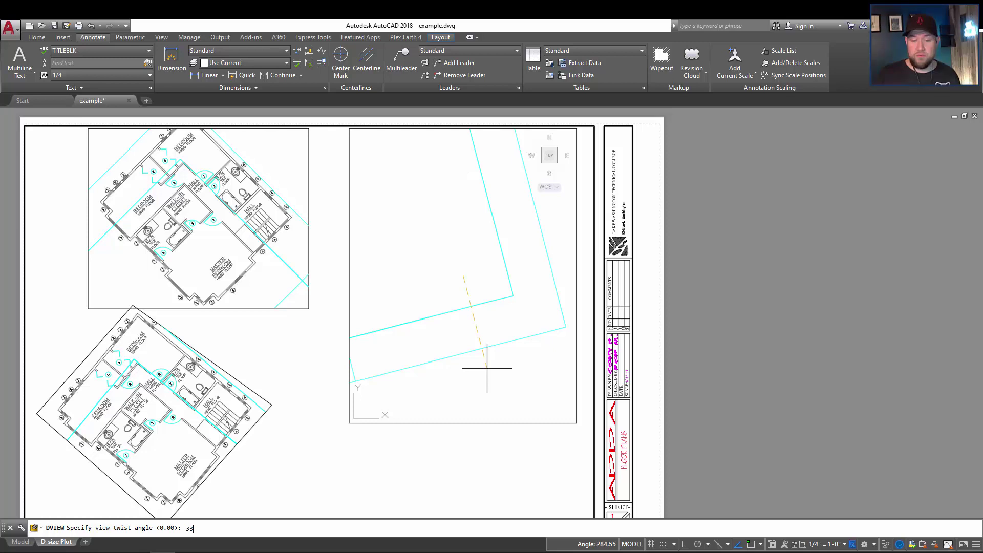
pyautogui.press('Return')
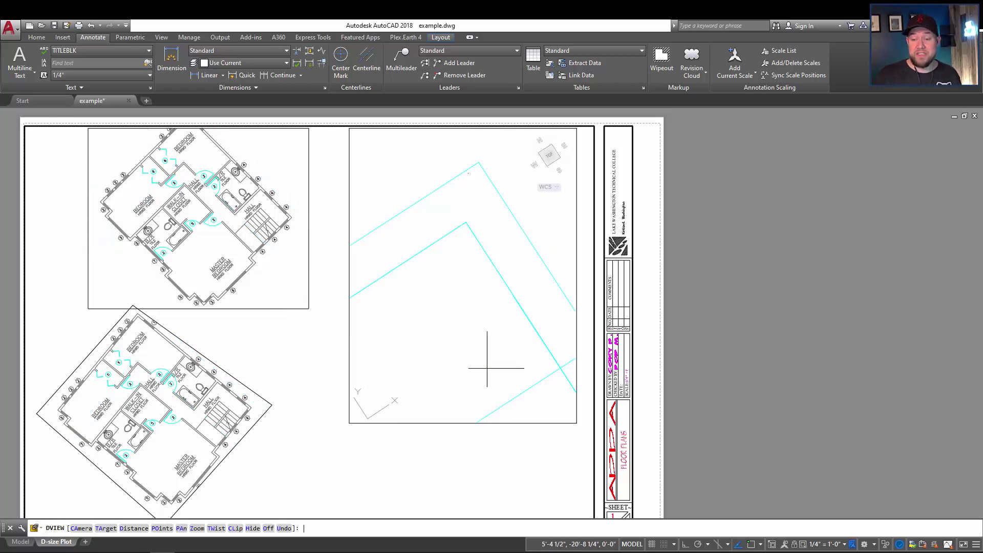
pyautogui.press('Return')
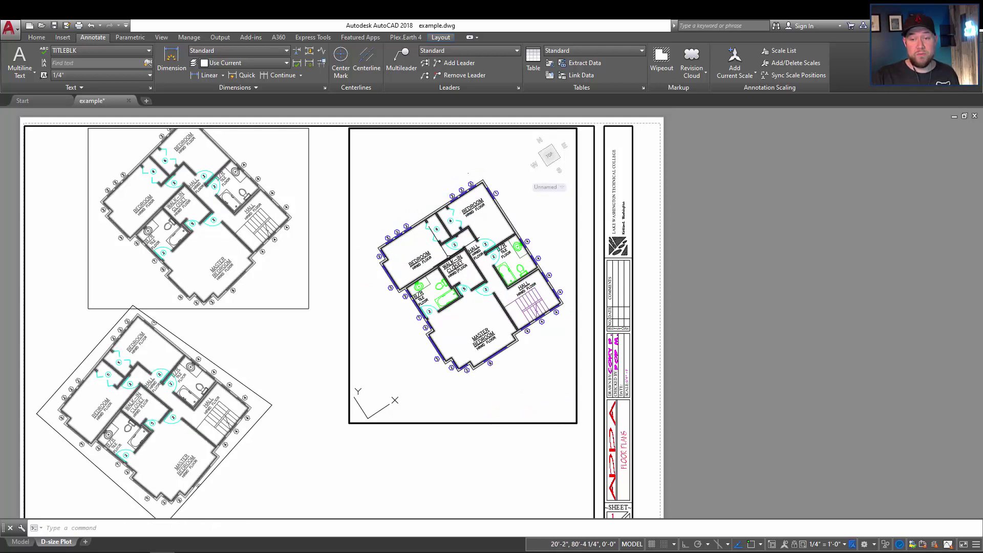
# Recentre the twisted plan in the right viewport, return to paper space, and open the Model tab
pyautogui.moveTo(461, 280); pyautogui.dragTo(456, 268, button='middle')
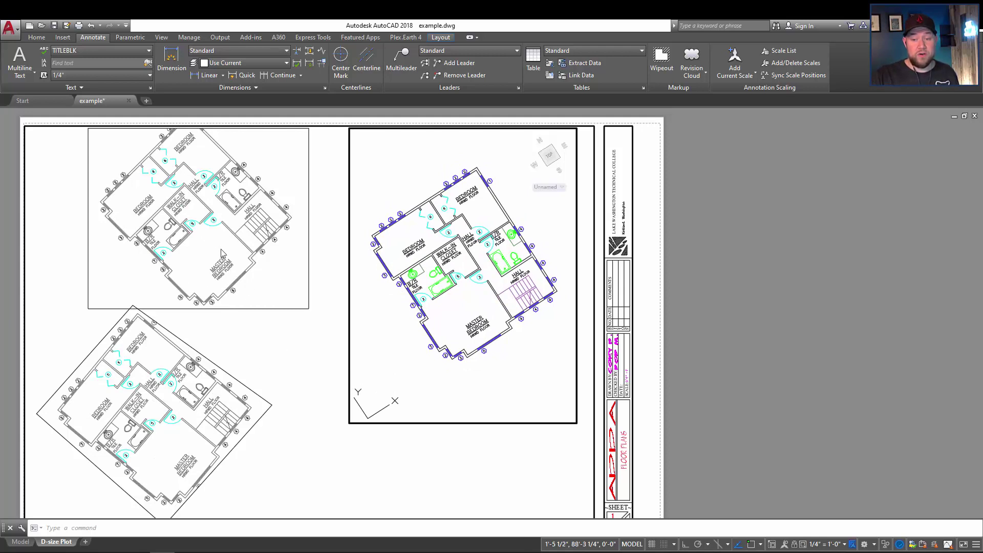
pyautogui.click(287, 296)
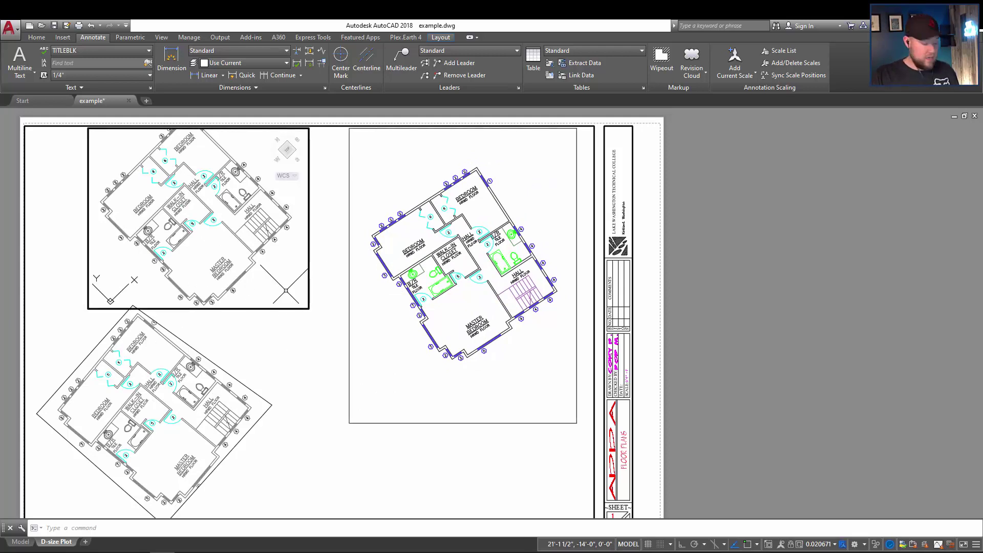
pyautogui.doubleClick(320, 338)
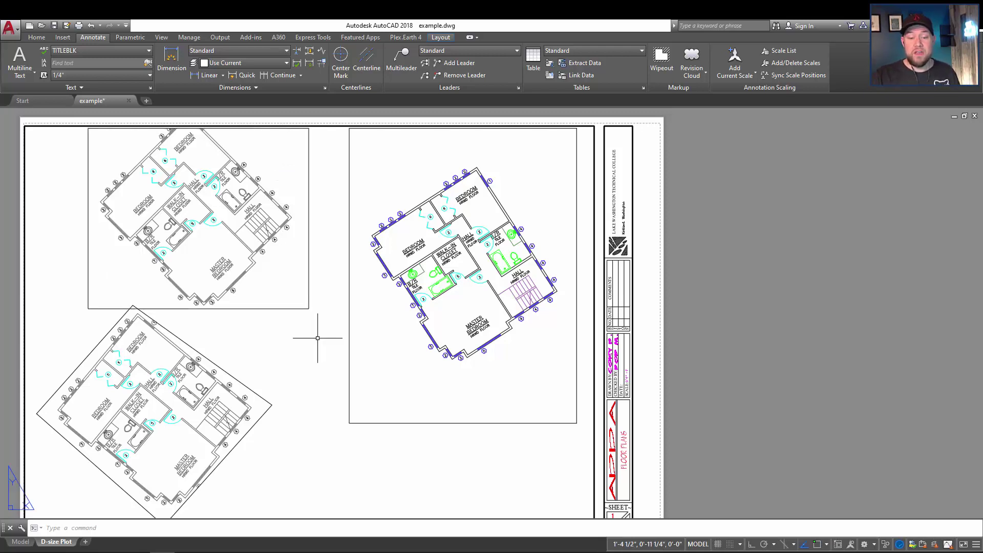
pyautogui.click(21, 543)
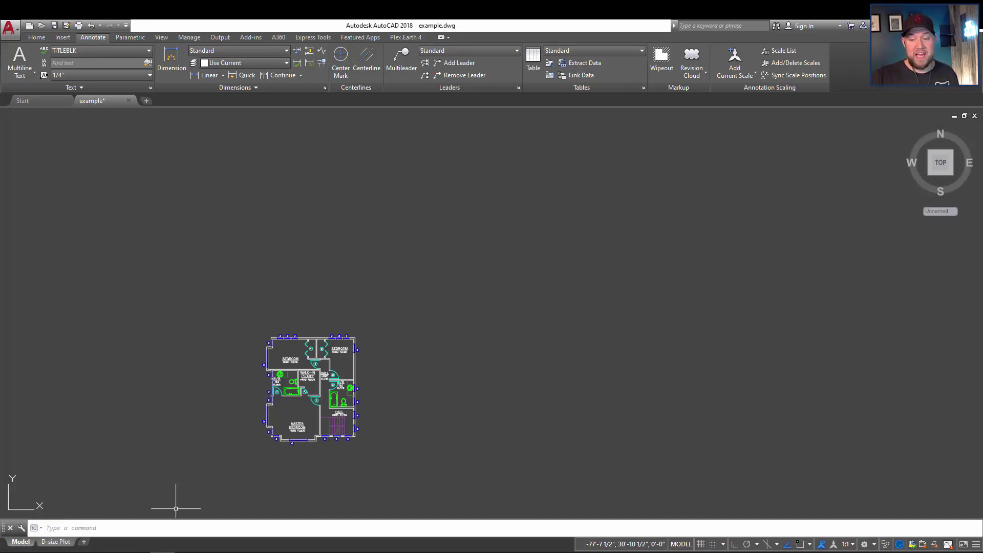
# Pan the upright model-space plan, then go back to the D-size Plot layout and pan it into view
pyautogui.moveTo(275, 454); pyautogui.dragTo(313, 373, button='middle')
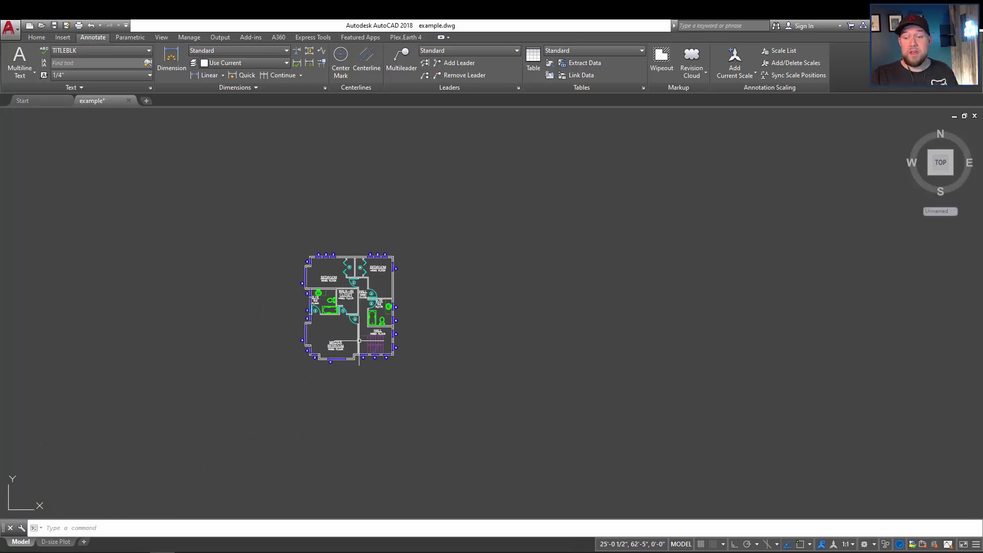
pyautogui.click(56, 541)
pyautogui.moveTo(302, 370); pyautogui.dragTo(386, 358, button='middle')
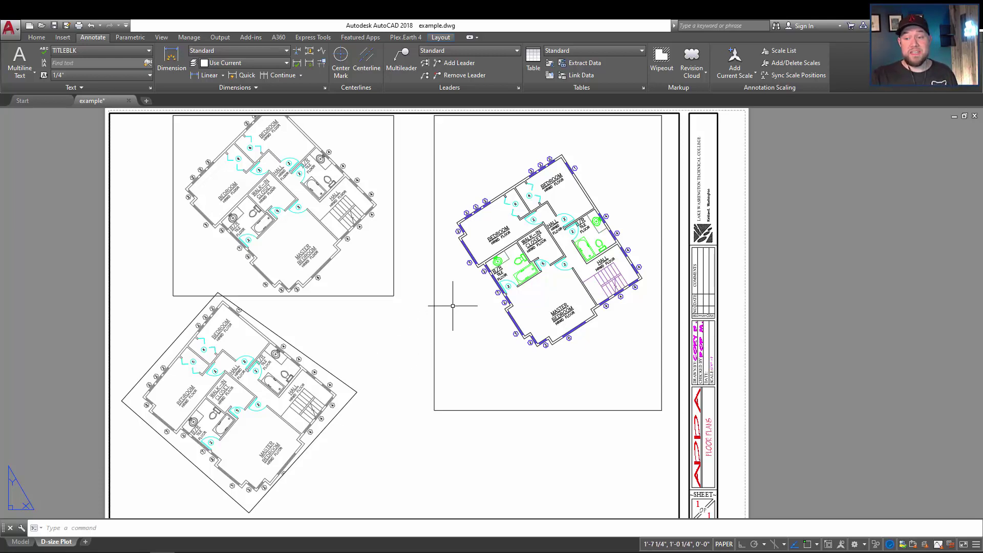
# Lock the right viewport holding the 33-degree twisted plan so its view stays fixed
pyautogui.click(445, 322)
pyautogui.click(417, 318)
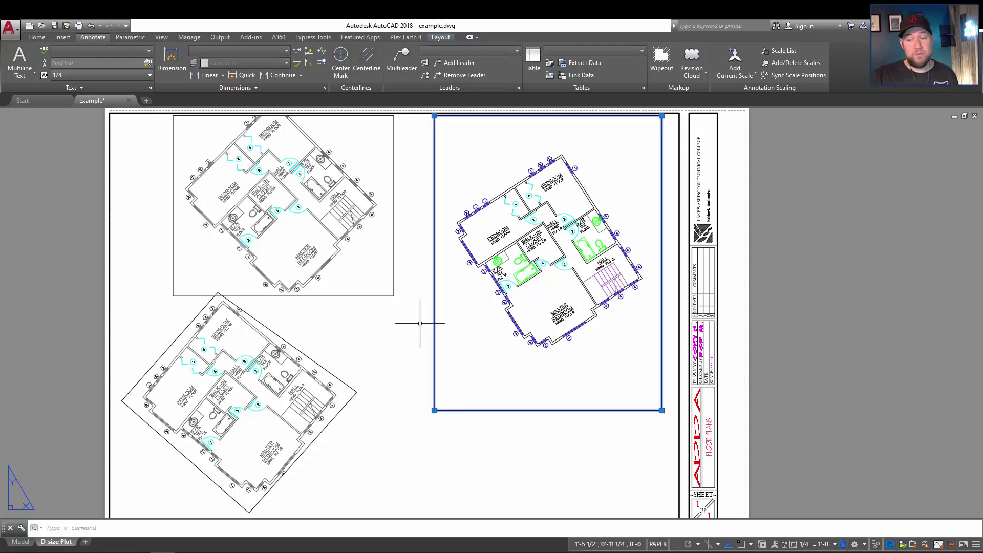
pyautogui.click(785, 545)
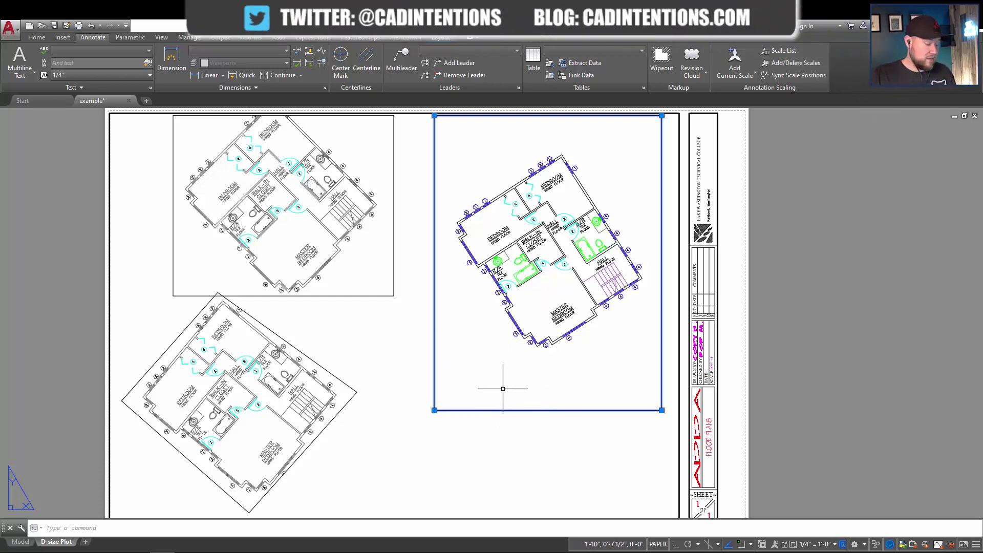
pyautogui.press('Escape')
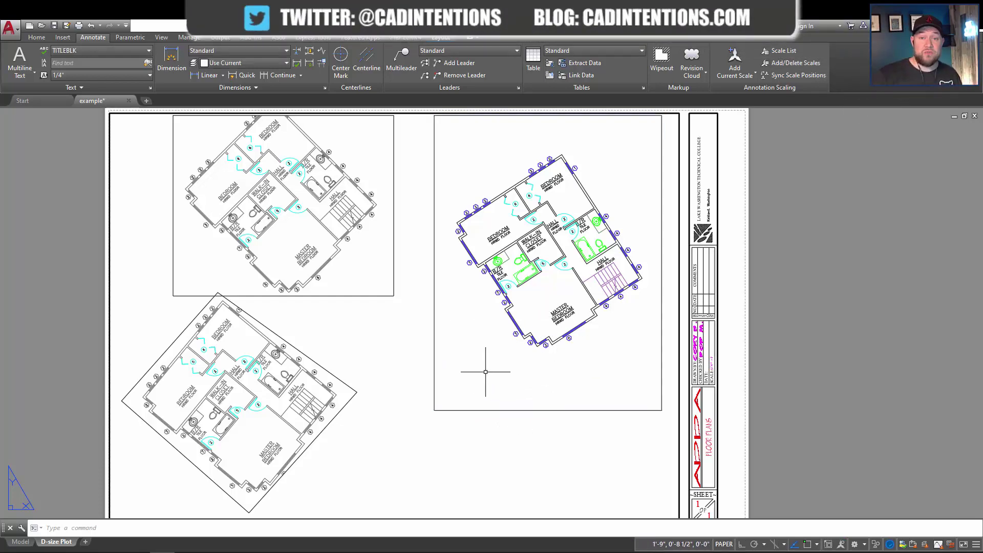